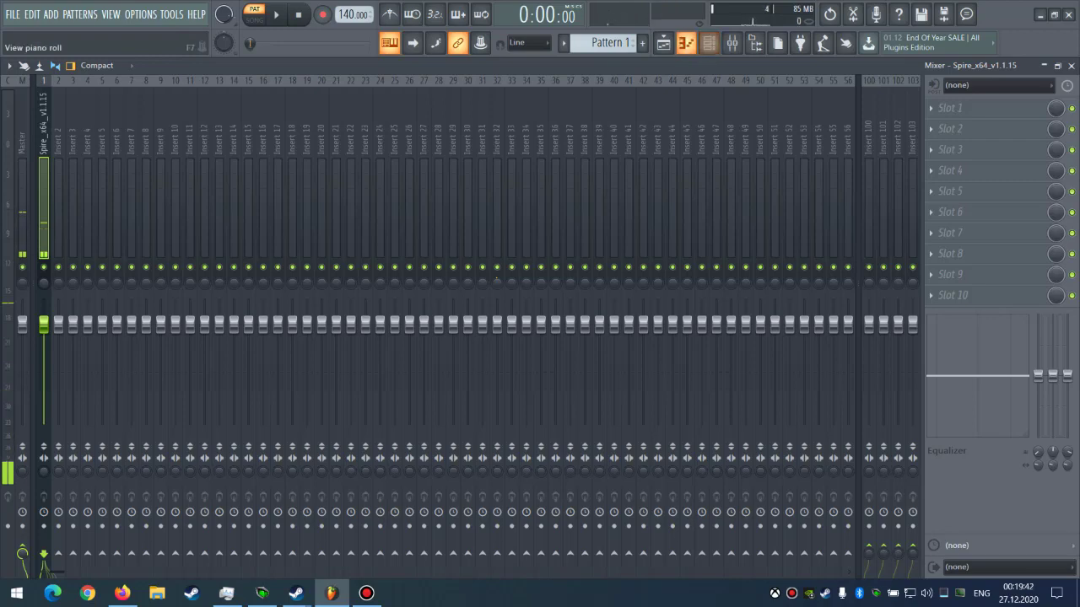
Open the piano roll for the Spire channel, bring up the Spire synth's editor and audition a note
key("F7")
key("F6")
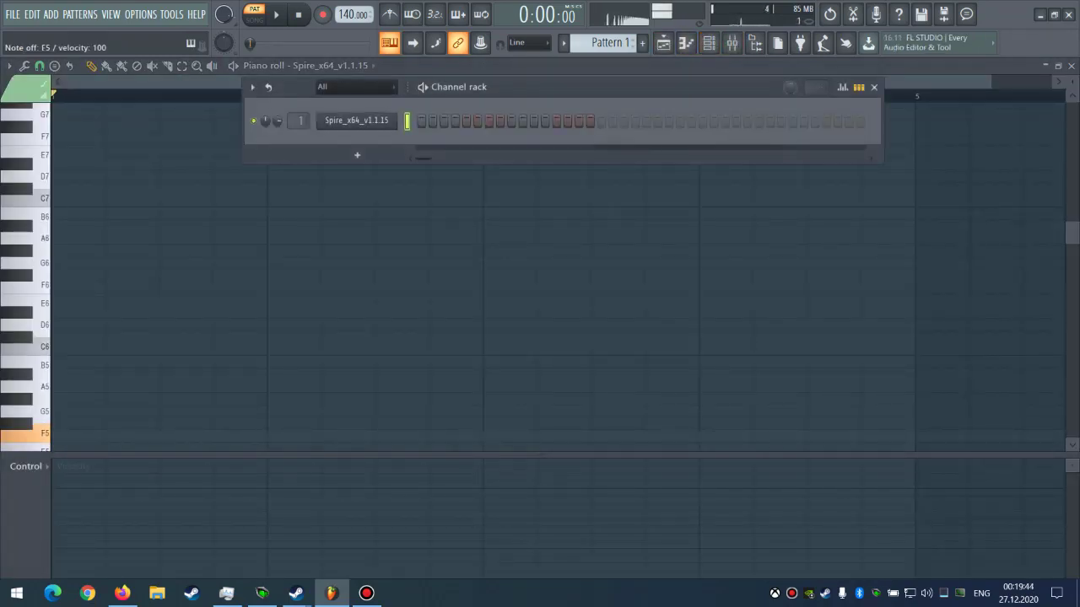
left_click(356, 120)
key("z")
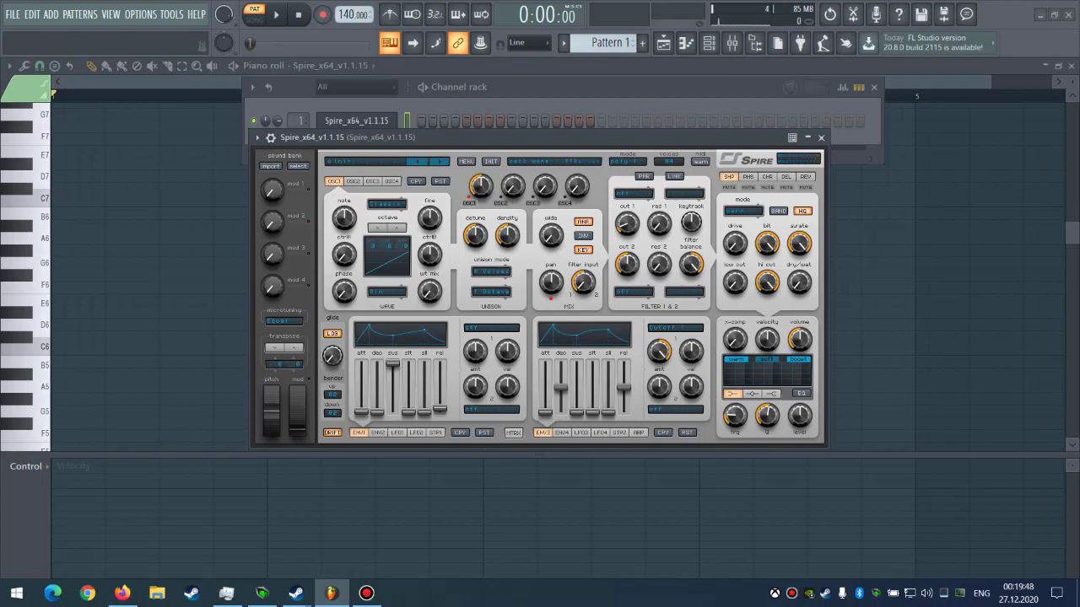
Place two C6 notes, a G#5 and a G5 in bar 1 of the piano roll and play them
left_click_drag(113, 337, 58, 348)
scroll(58, 348, "down", 3)
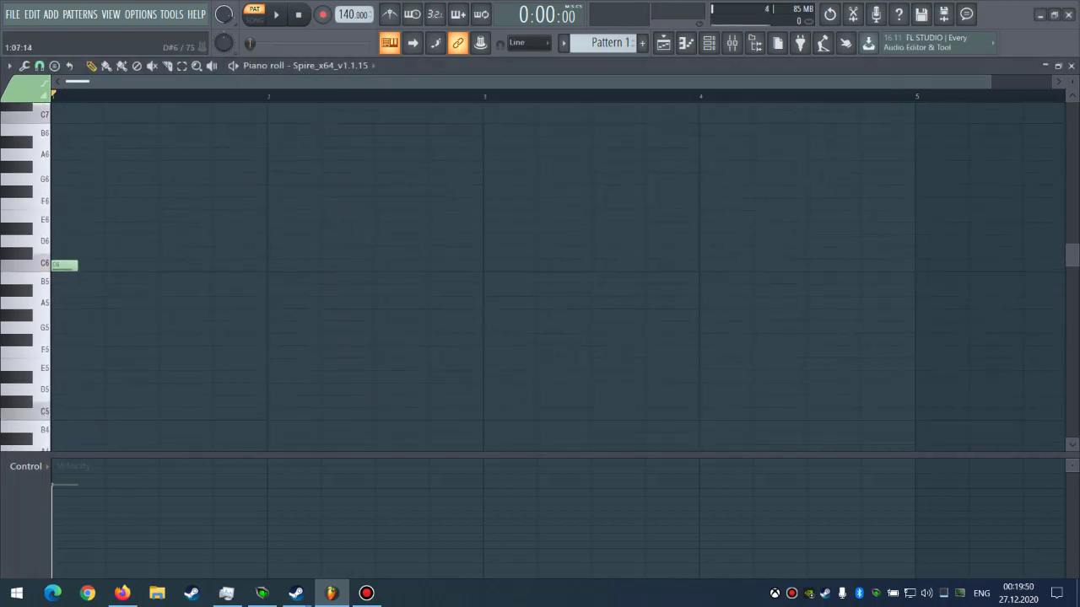
left_click(82, 320)
key("space")
key("space")
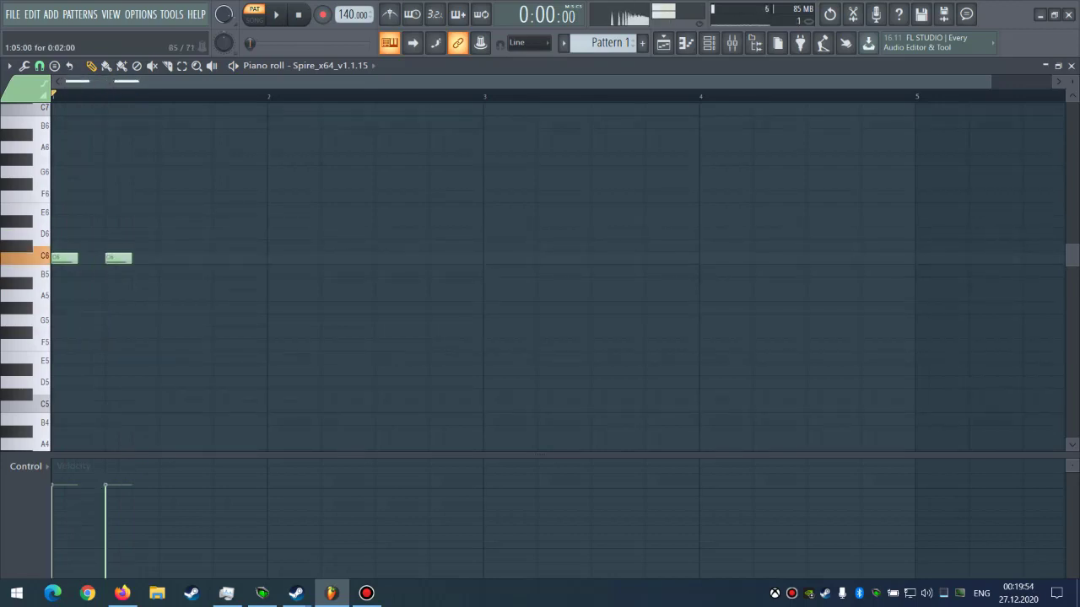
key("space")
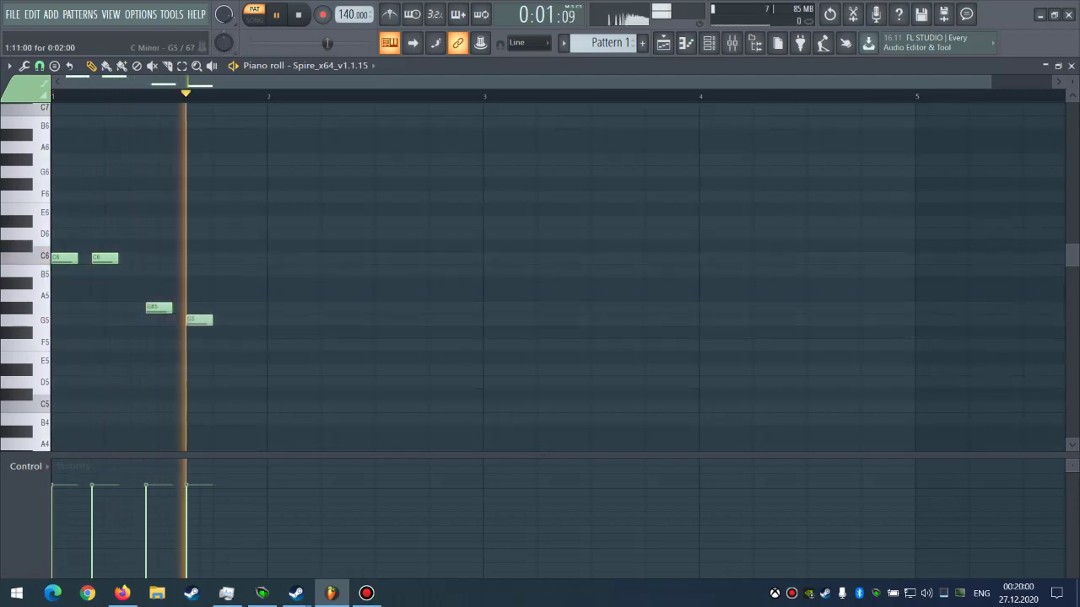
Shift the G#5 note slightly earlier, finish bar 1 with another G5 and a D#5, and play the melody
key("space")
left_click_drag(160, 307, 147, 308)
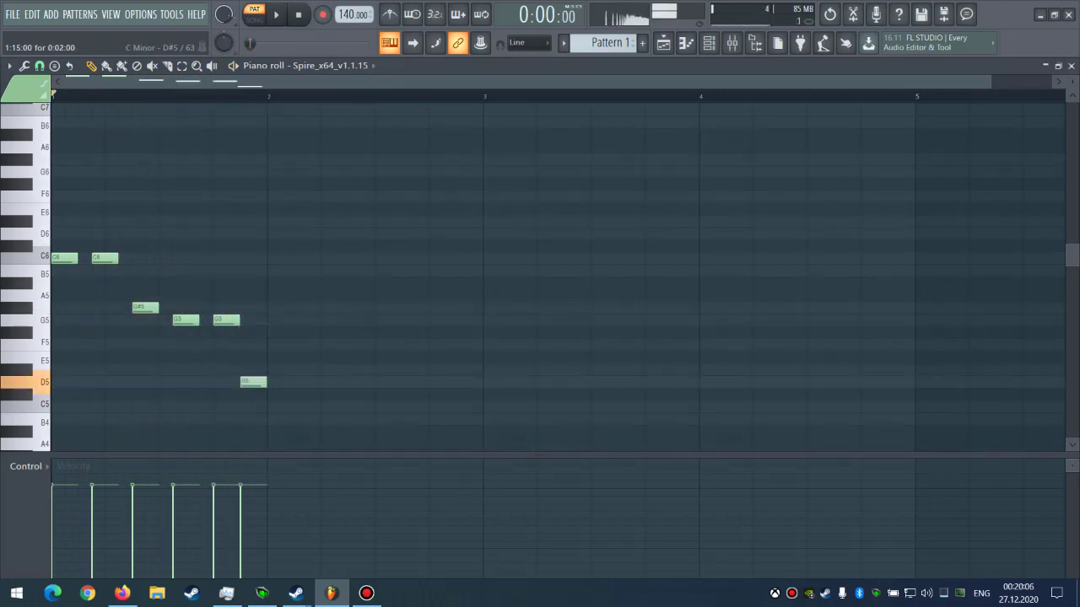
key("space")
scroll(111, 269, "up", 3)
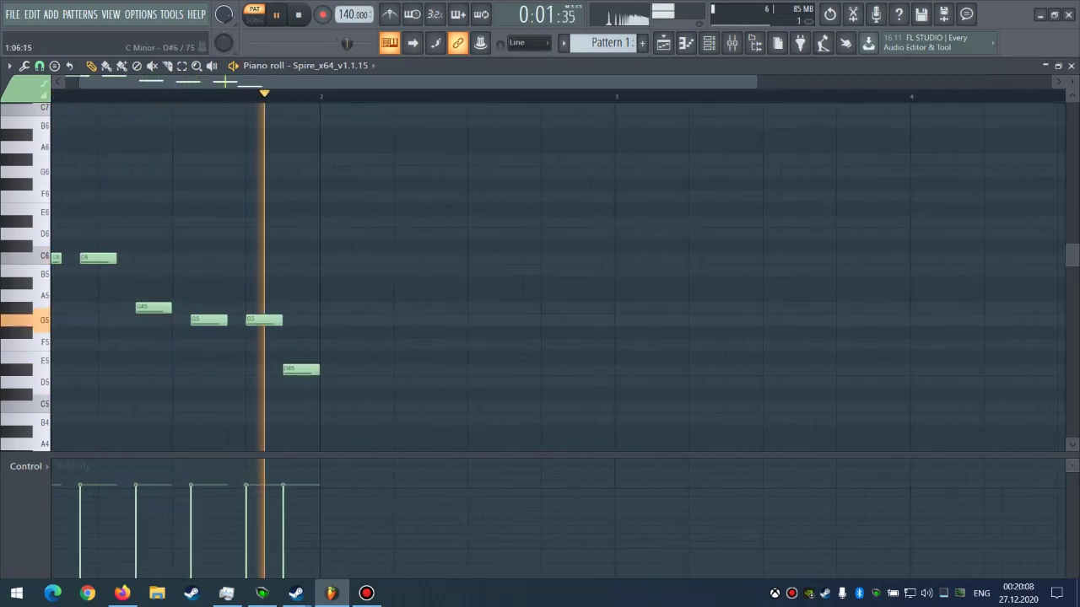
scroll(184, 228, "down", 2)
Reopen the Spire editor during playback and set envelope 1's release to 0.31
left_click(710, 43)
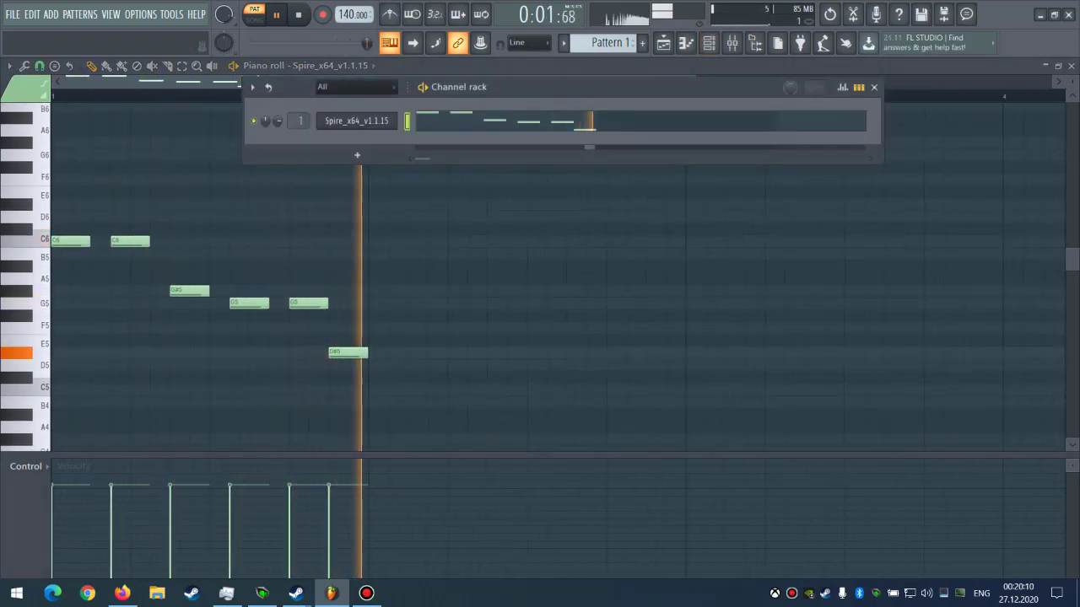
left_click(357, 120)
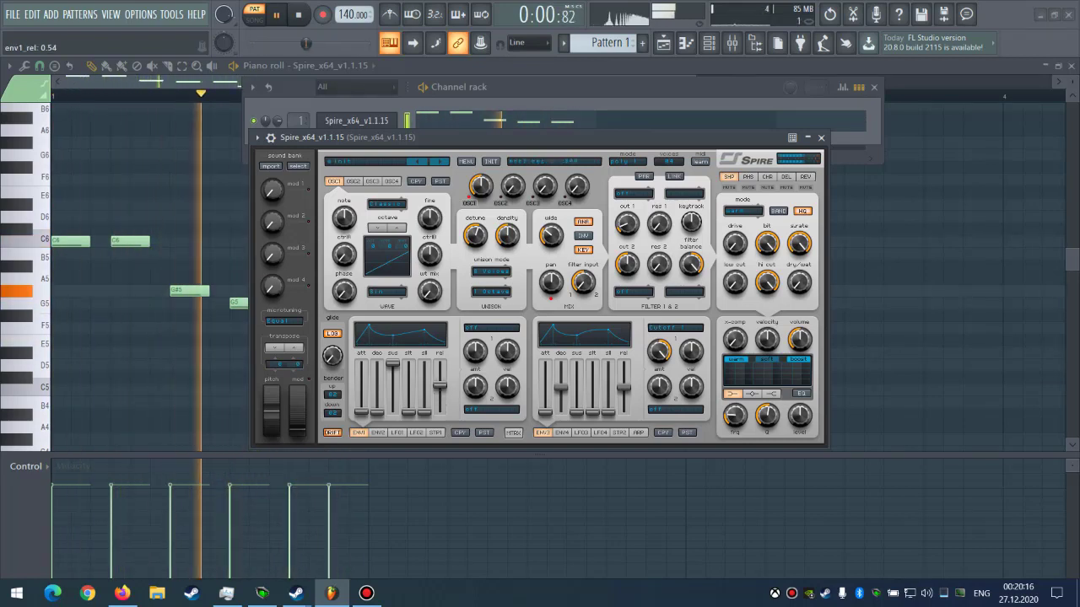
left_click_drag(440, 409, 439, 396)
Set filter 1 to the perfecto type and its cutoff to 0.13
left_click(632, 193)
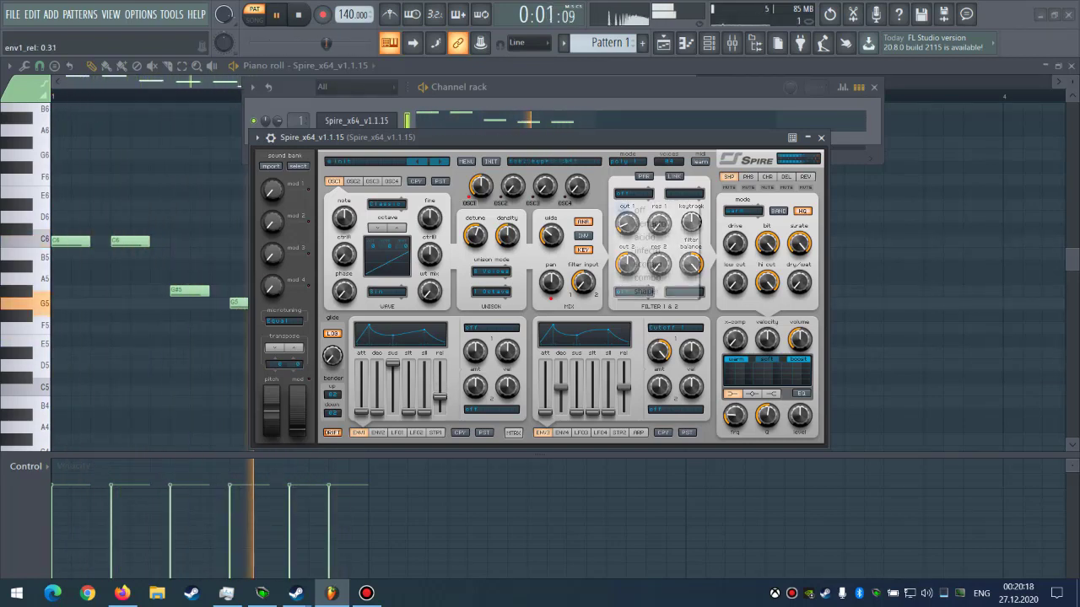
left_click(649, 222)
left_click_drag(627, 223, 627, 247)
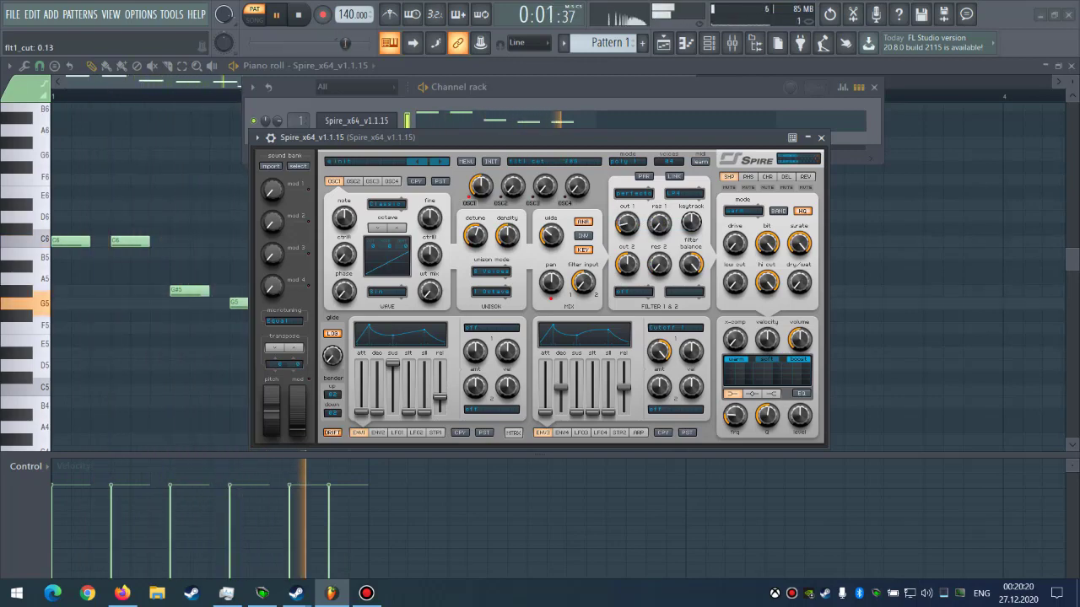
Route envelope 4 to Osc1 WTMix, raise its amount and set its sustain to 0.17
left_click(659, 351)
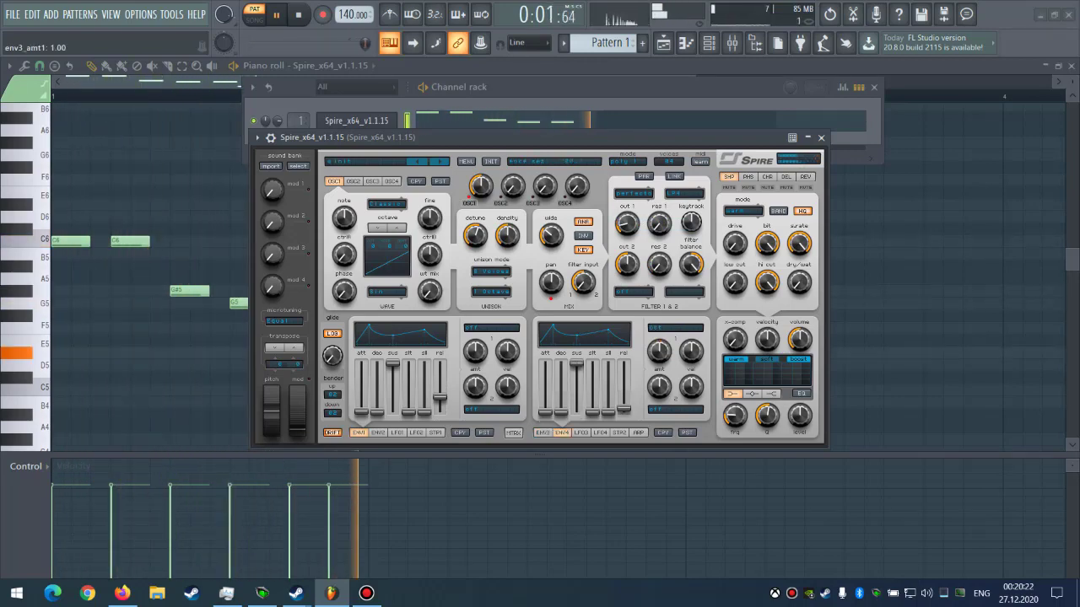
left_click(678, 328)
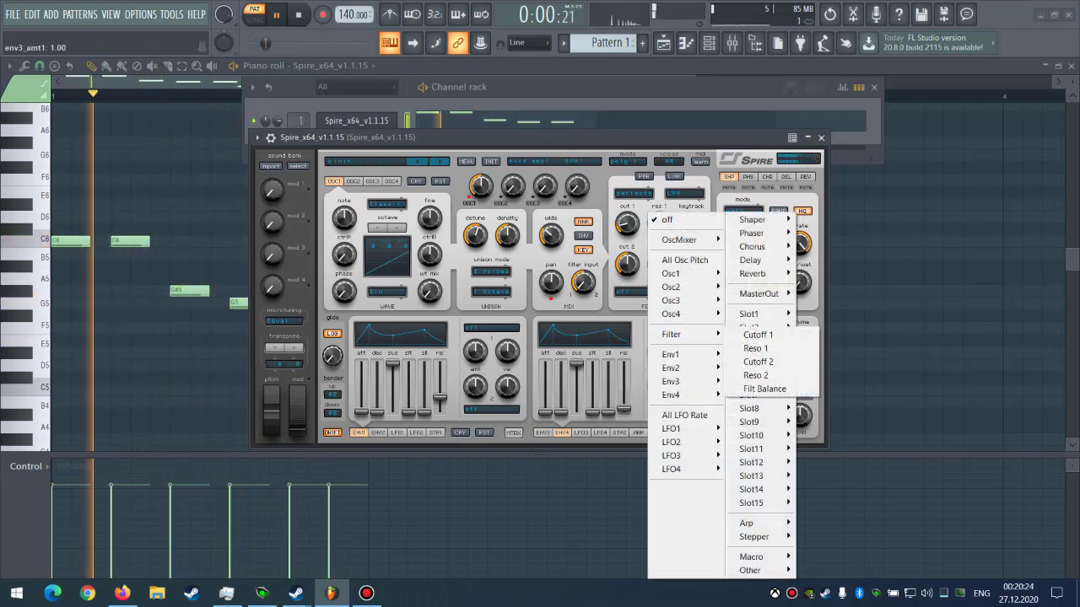
mouse_move(672, 273)
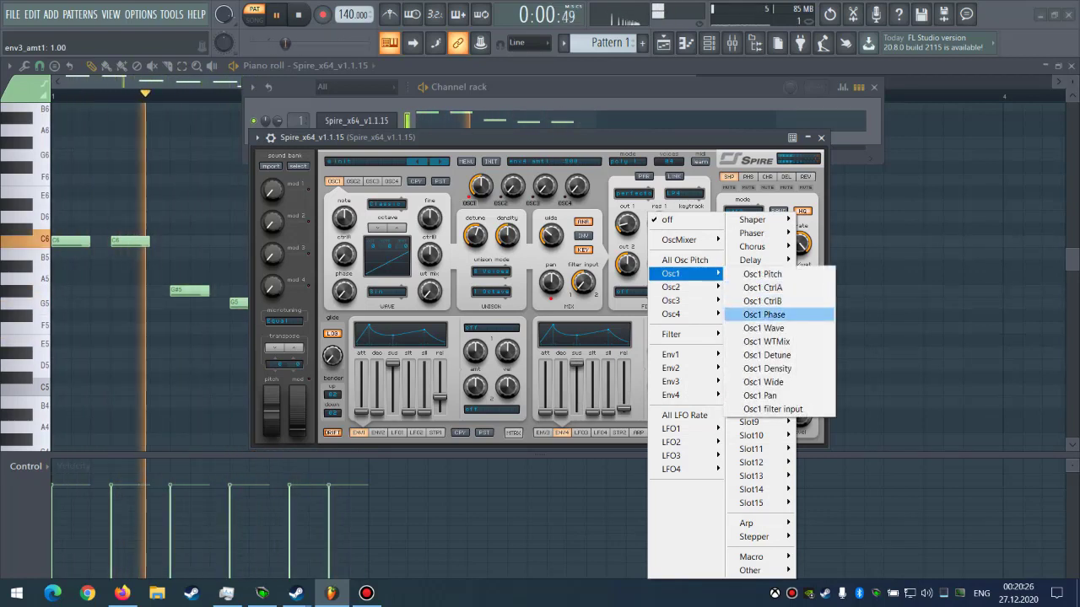
left_click(766, 341)
left_click_drag(659, 351, 659, 314)
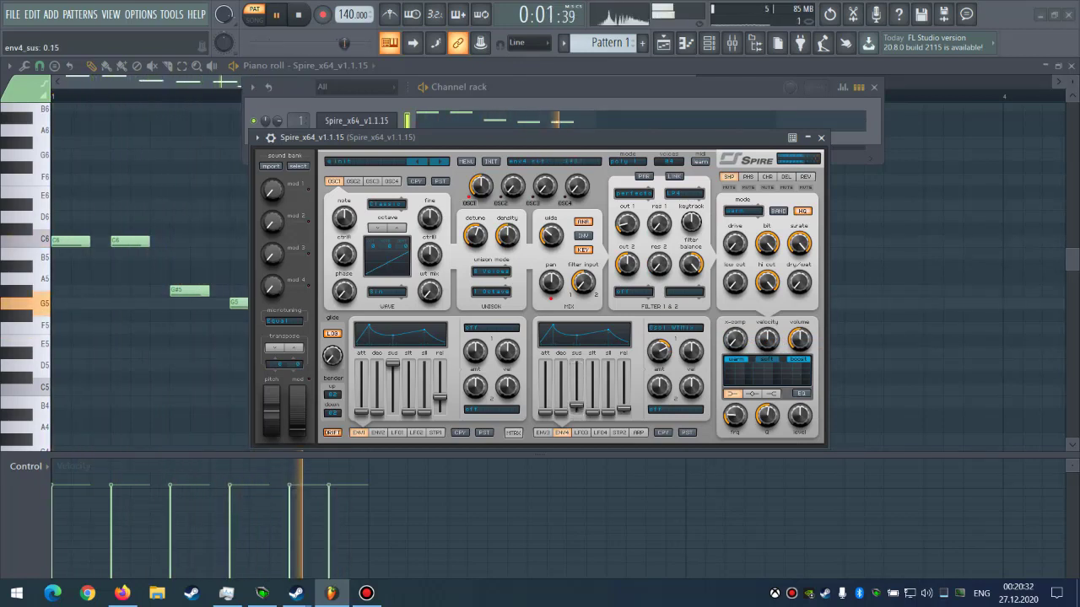
left_click_drag(577, 407, 577, 405)
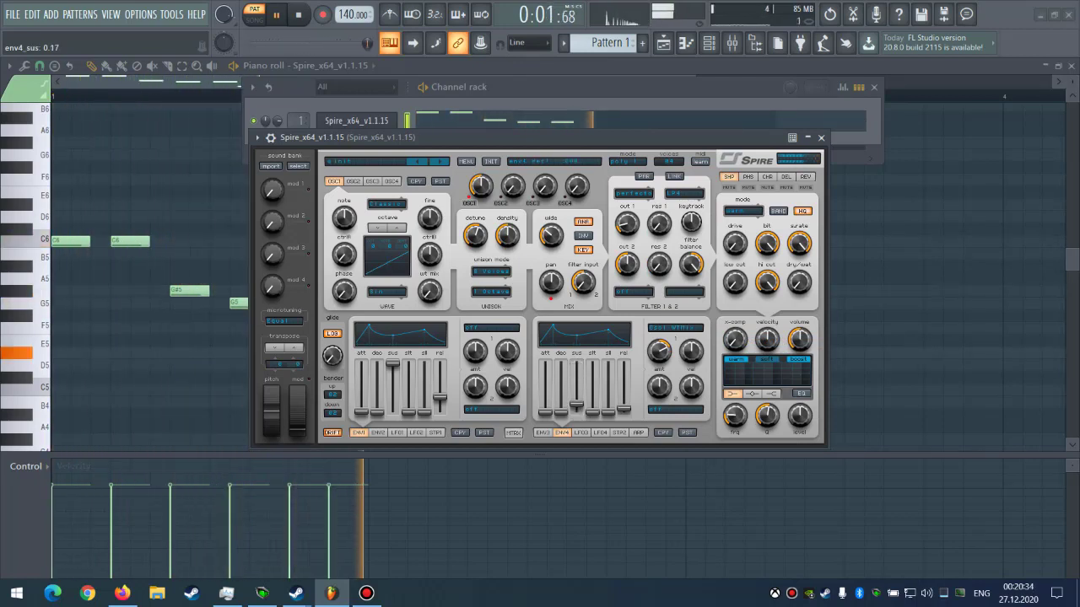
Try raising oscillator 1's WT mix, return it to 0 and try the Robo 2 wave
left_click_drag(429, 292, 429, 240)
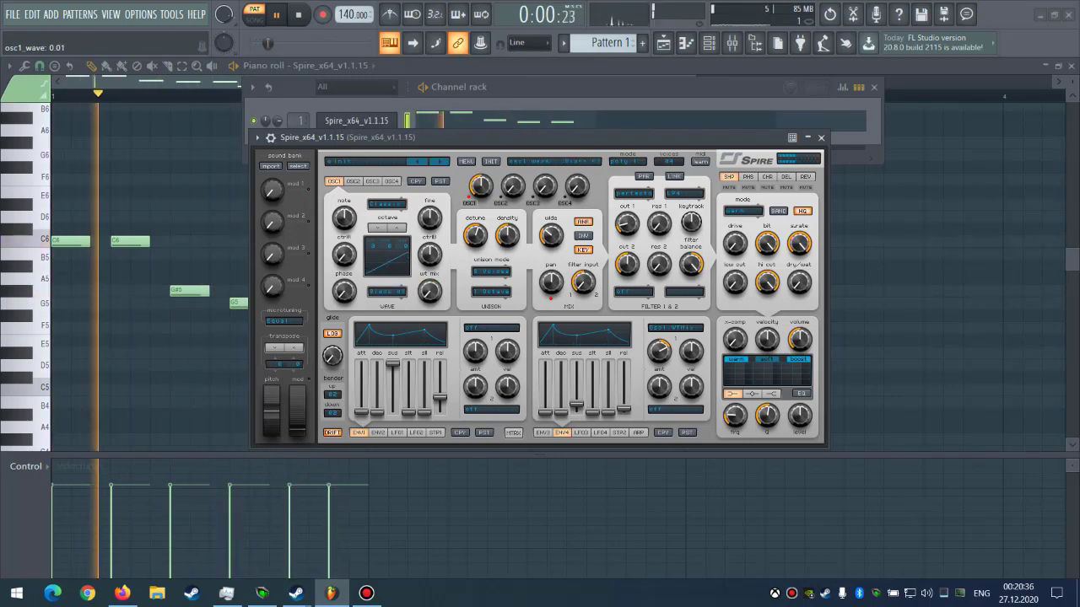
left_click_drag(429, 291, 429, 301)
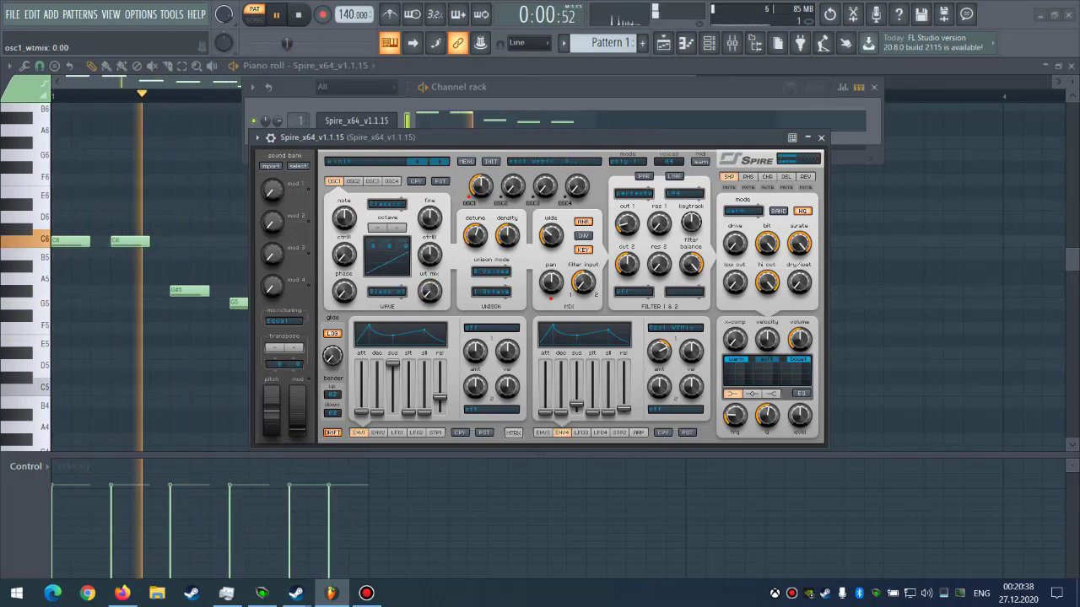
left_click(387, 291)
left_click(520, 342)
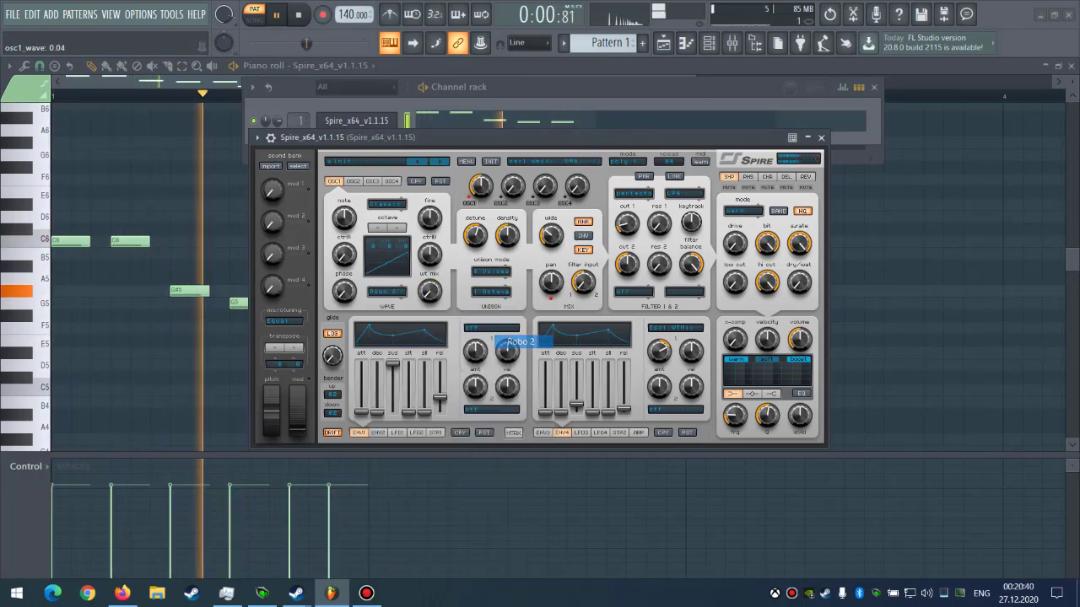
Switch oscillator 1 to a Vocal wave and give envelope 4 a short decay with no sustain
left_click(387, 291)
left_click(520, 308)
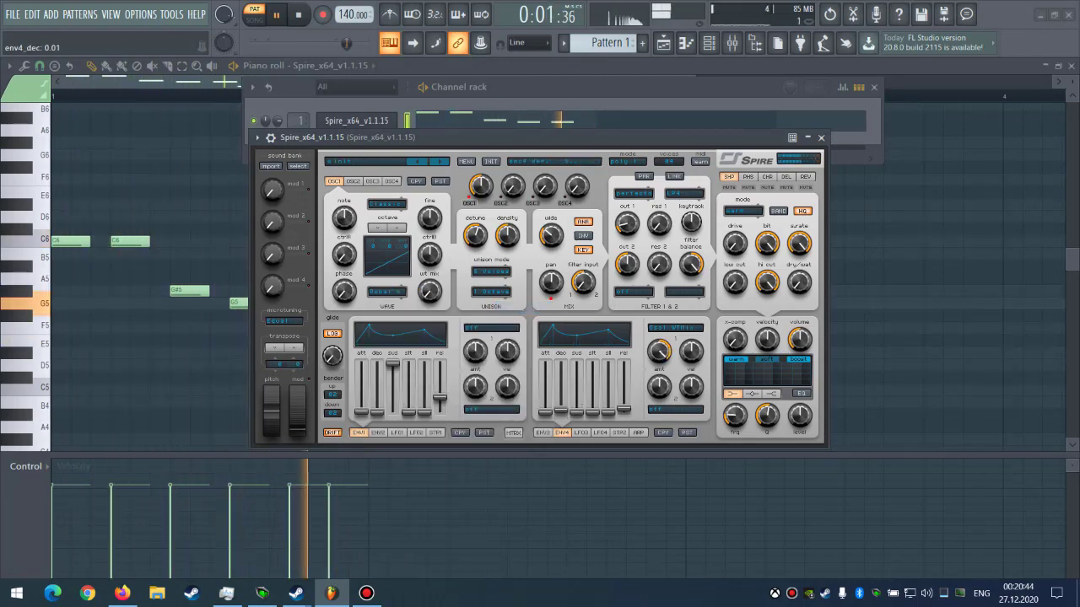
left_click_drag(560, 411, 576, 395)
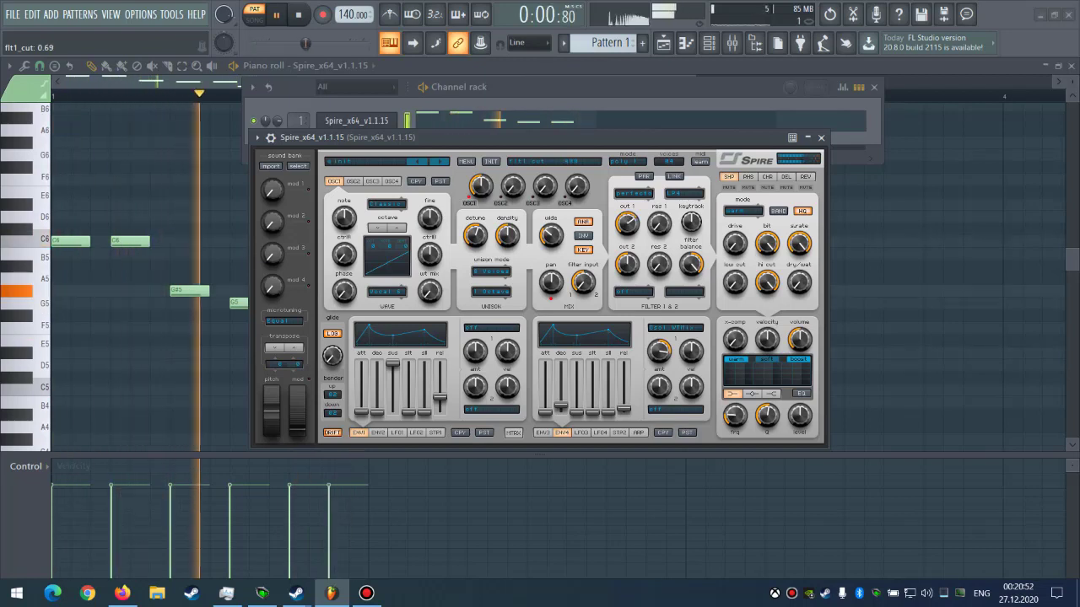
Raise the reverb's dry/wet mix and set up the delay effect with a rate of 0.18
left_click(805, 177)
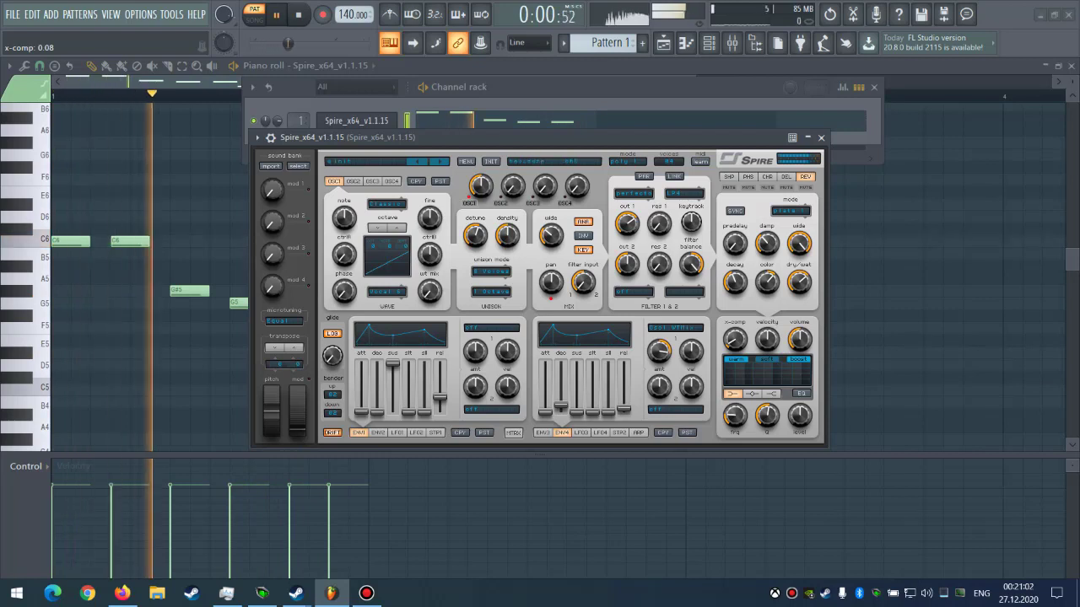
left_click(786, 177)
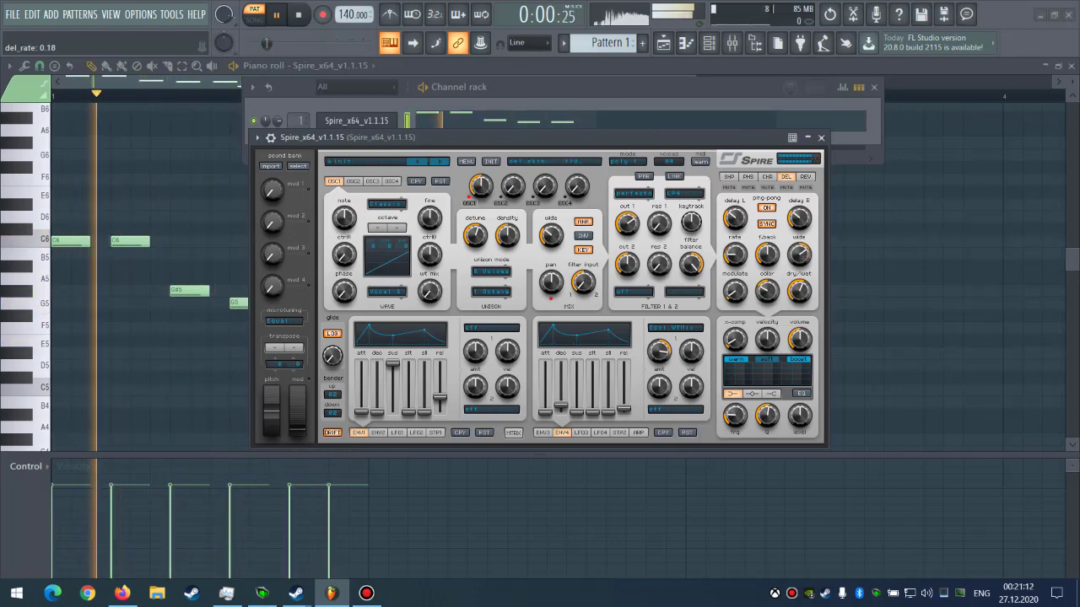
left_click(590, 511)
Lower oscillator 1's mix level, raise oscillator 2's, and increase oscillator 2's detune and width
left_click(708, 43)
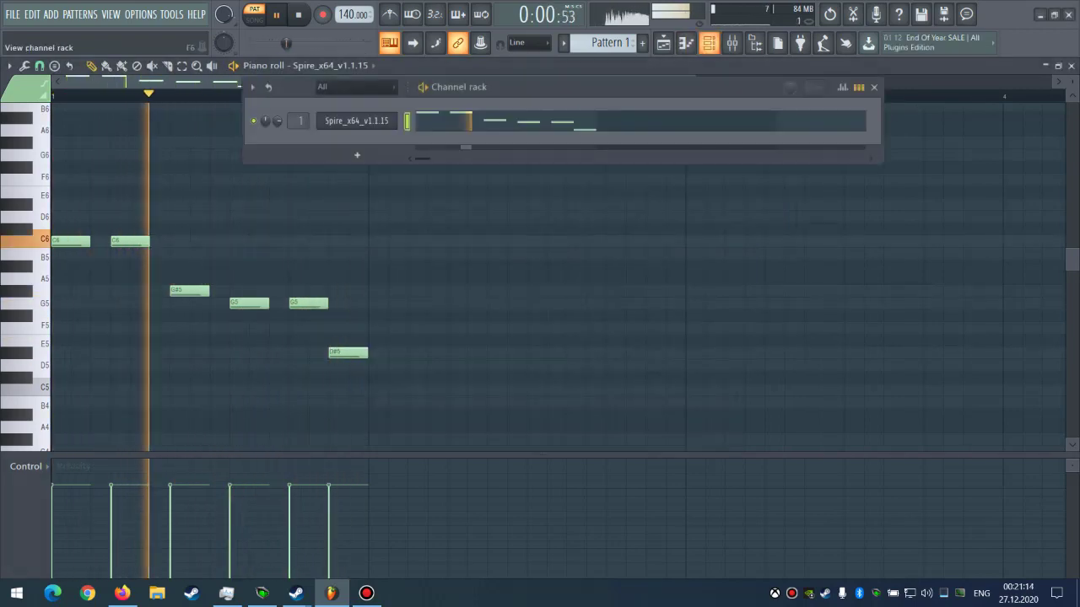
key("space")
left_click(357, 121)
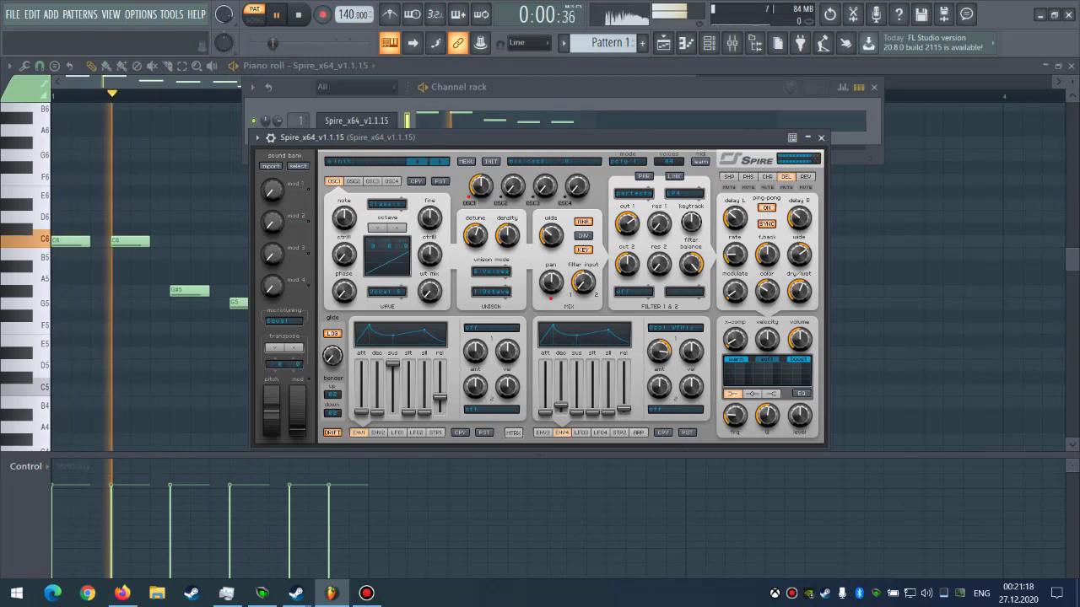
left_click_drag(480, 186, 480, 199)
left_click_drag(513, 186, 513, 171)
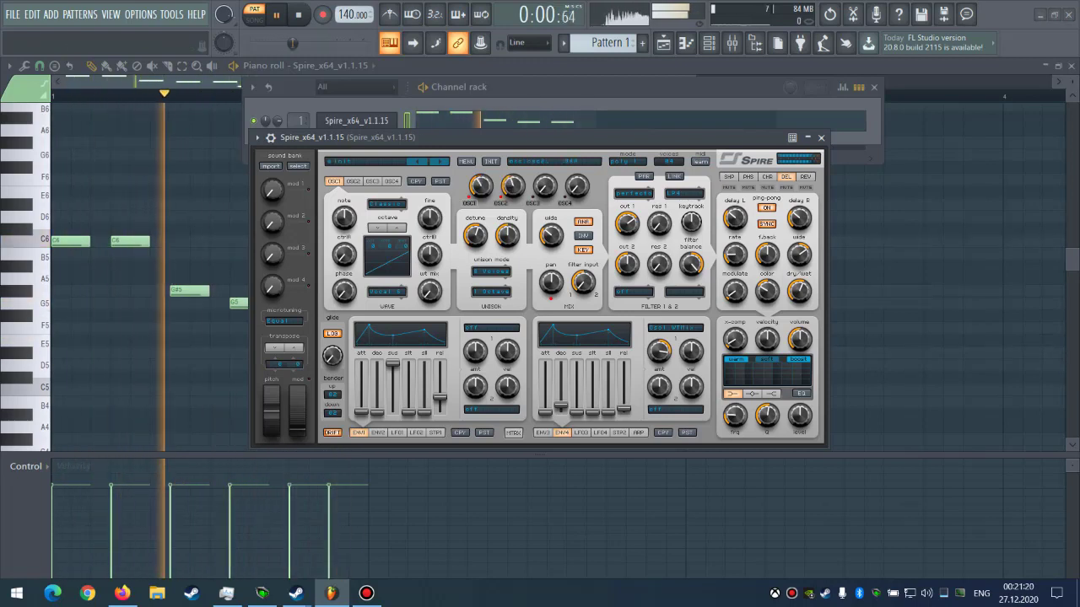
left_click(353, 181)
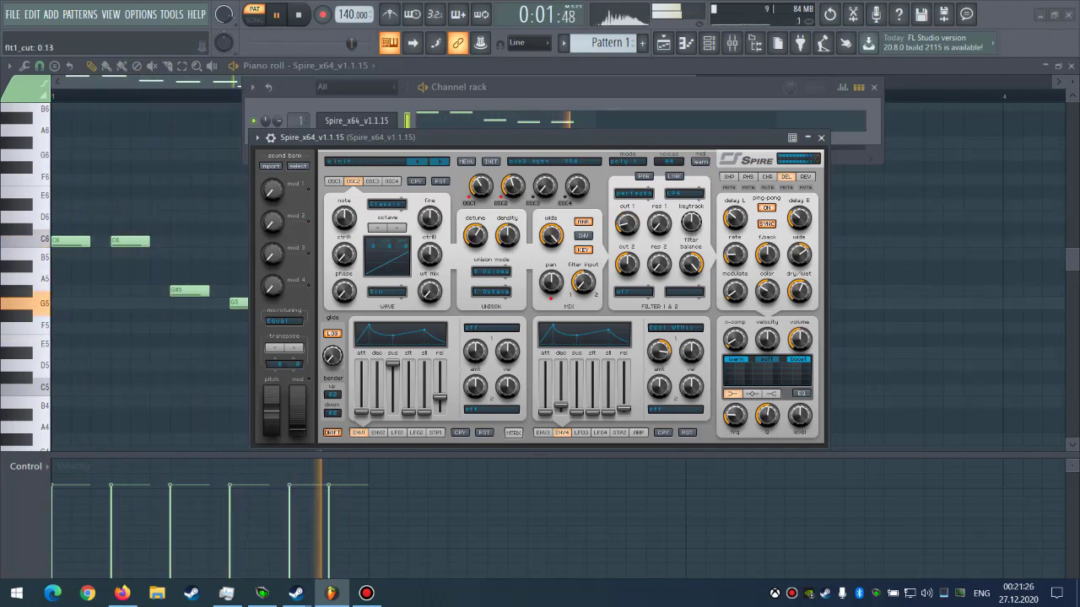
Raise the dry/wet mix of Spire's phaser effect and close the synth editor
left_click(749, 177)
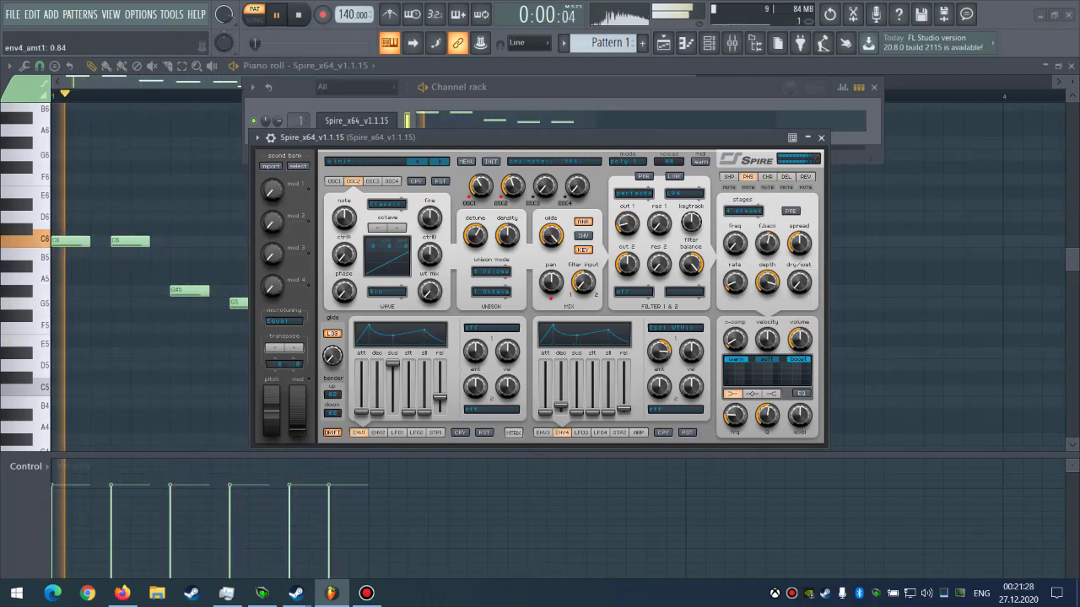
left_click_drag(799, 283, 799, 232)
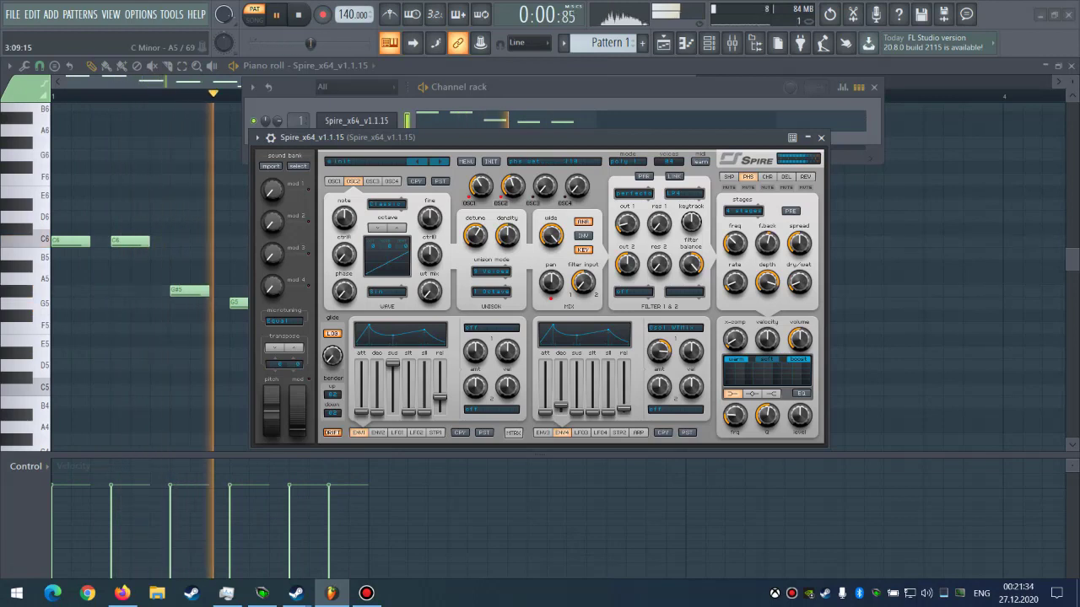
left_click(774, 506)
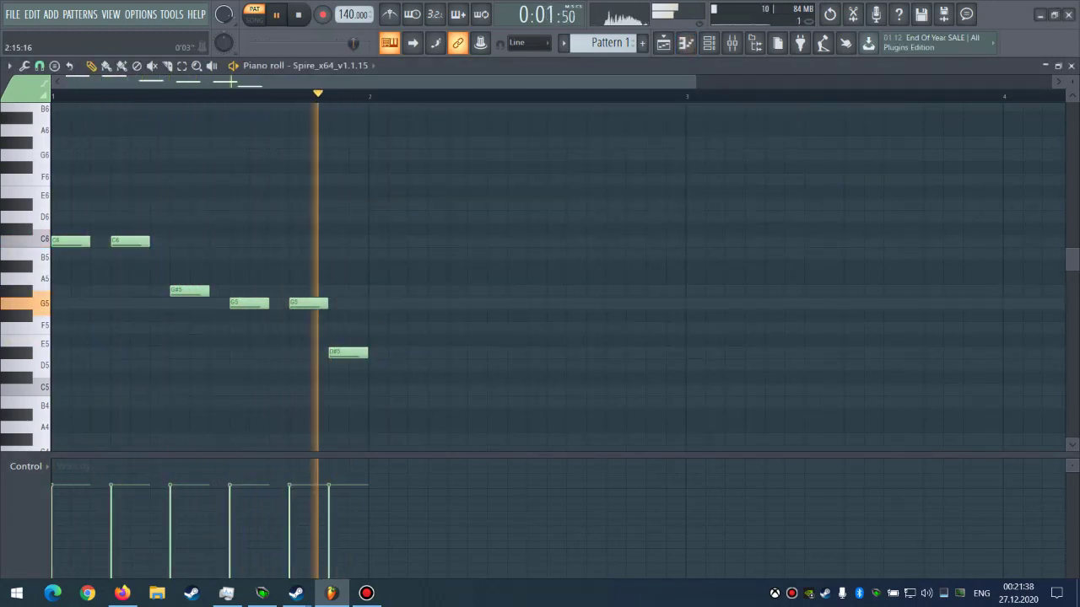
Reopen the Spire editor and set filter 1's cutoff to 0.10
key("F6")
left_click(357, 120)
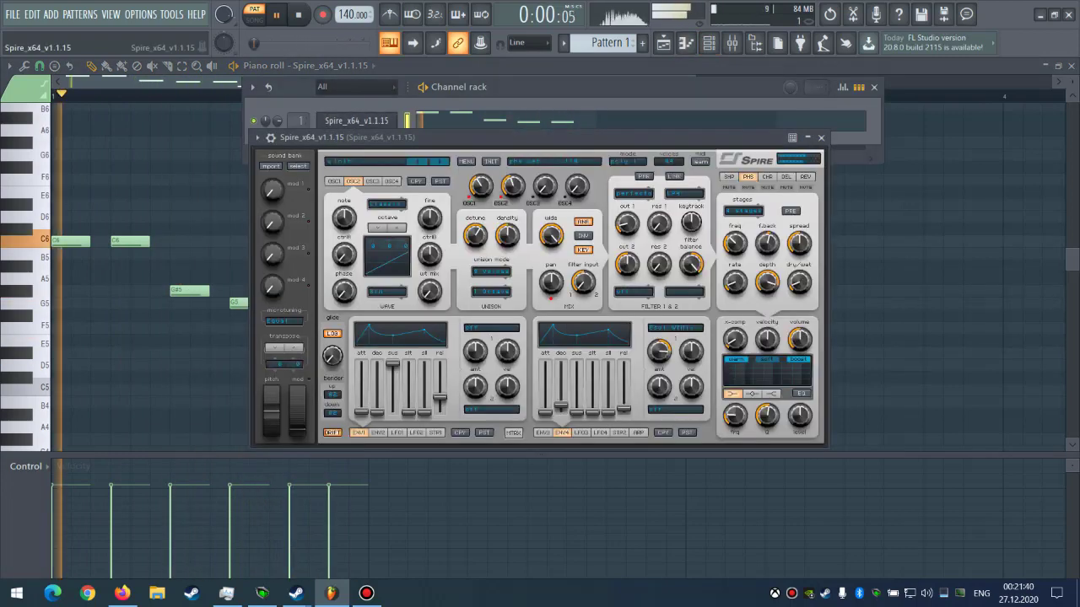
left_click_drag(627, 223, 627, 214)
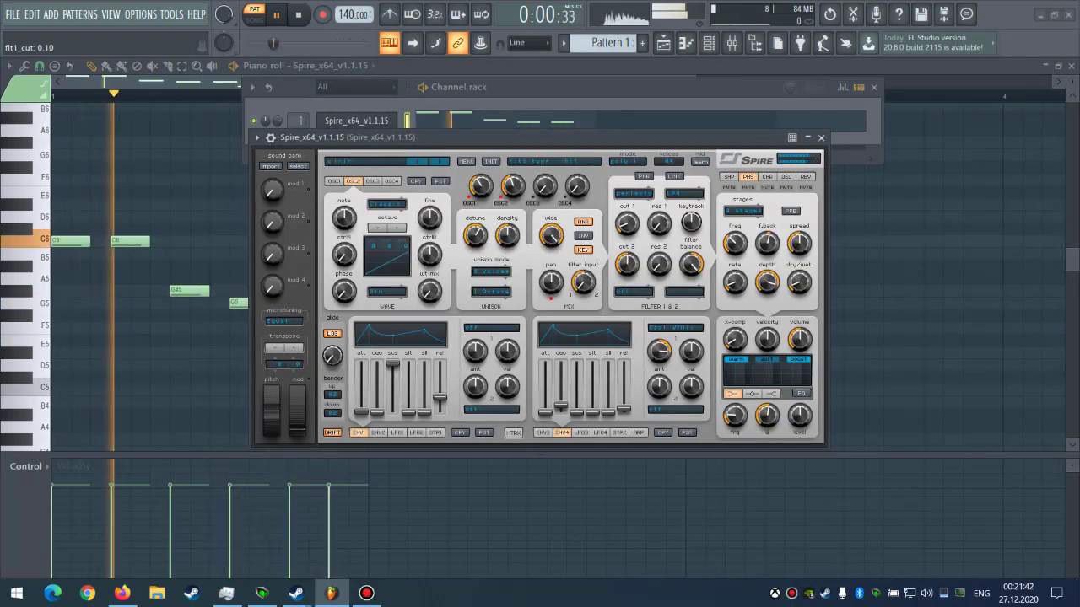
Enable filter 2, try the scorpio type with cutoff at 0.78, and switch it to the combo type
left_click(633, 292)
left_click(648, 361)
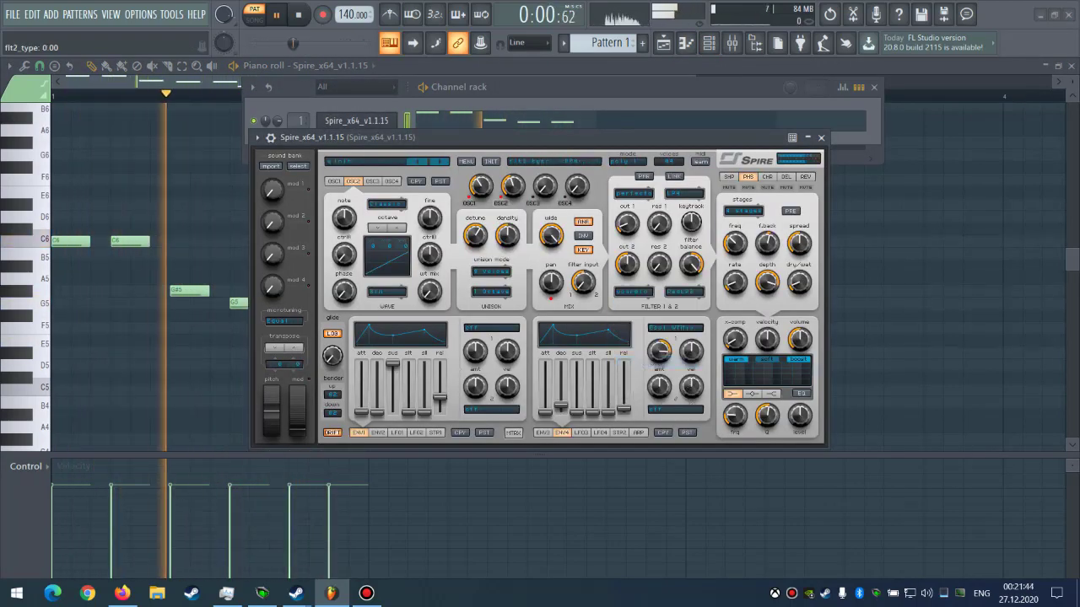
left_click(682, 292)
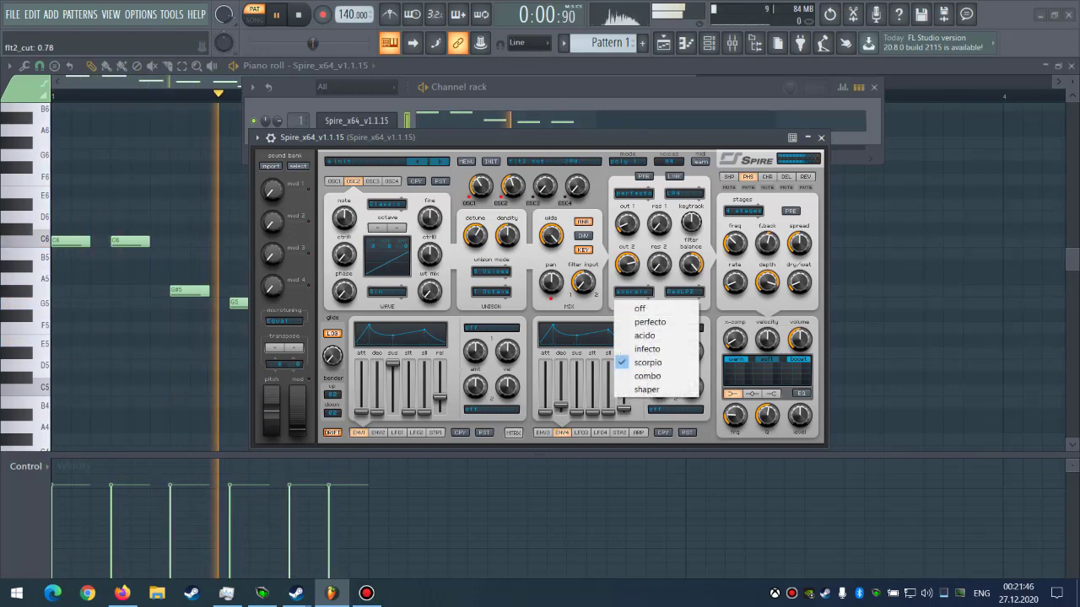
left_click(647, 376)
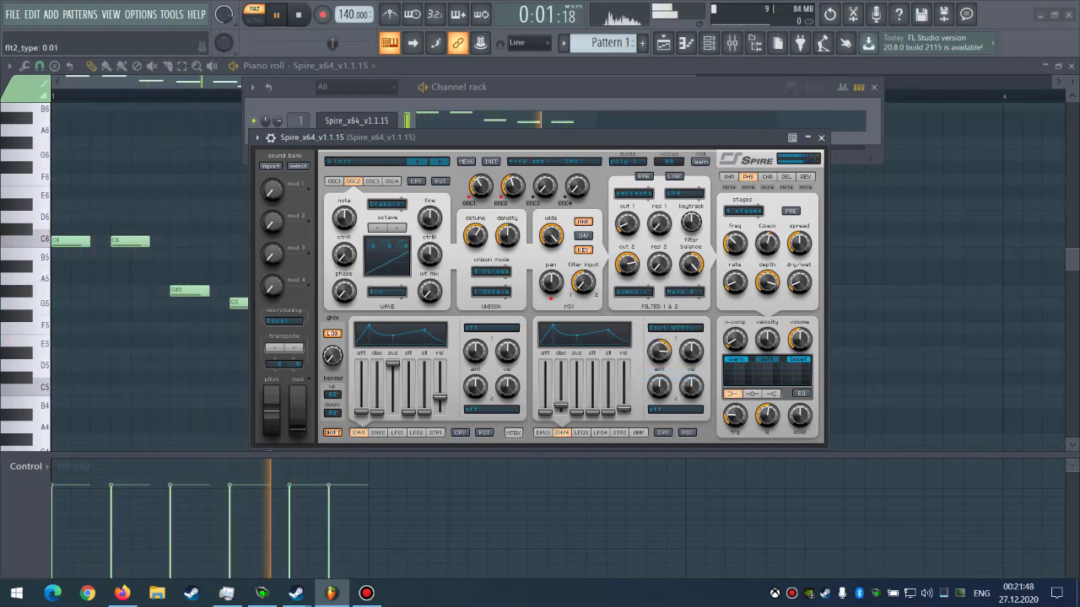
Try different modes for filter 2's combo type, ending on a Mono + mode
left_click(685, 292)
left_click(698, 322)
left_click(684, 292)
left_click(699, 309)
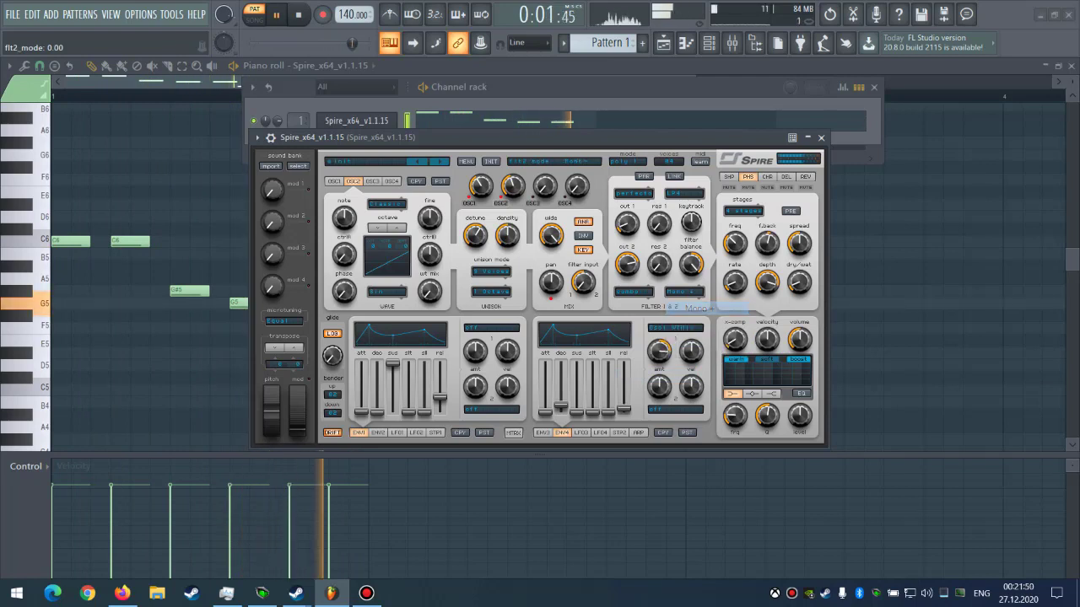
Try the shaper type with the Saturate mode on filter 2
left_click(634, 291)
left_click(647, 390)
left_click(684, 292)
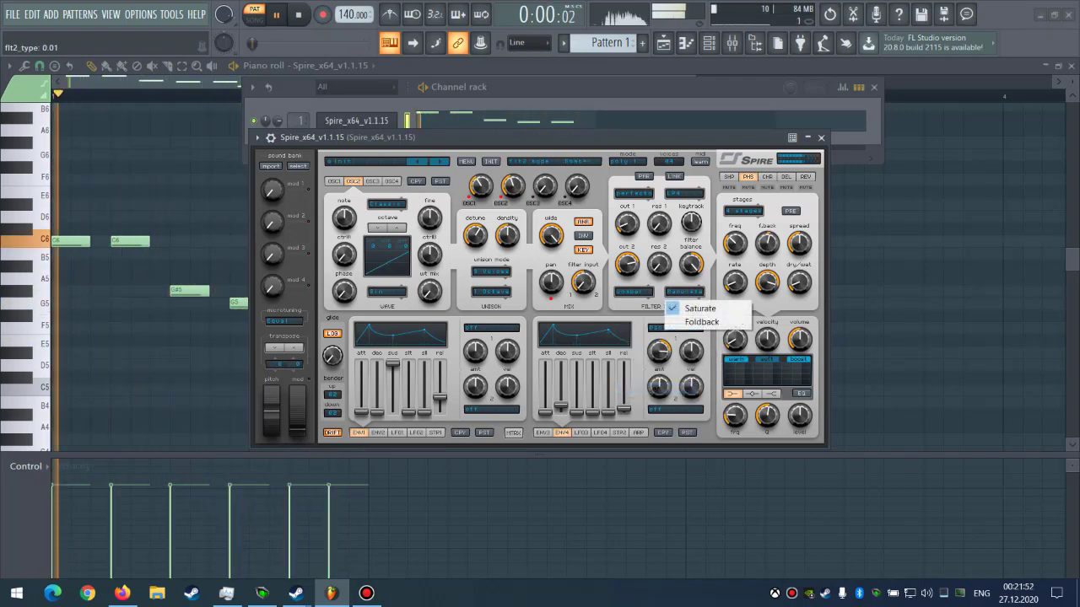
left_click(701, 309)
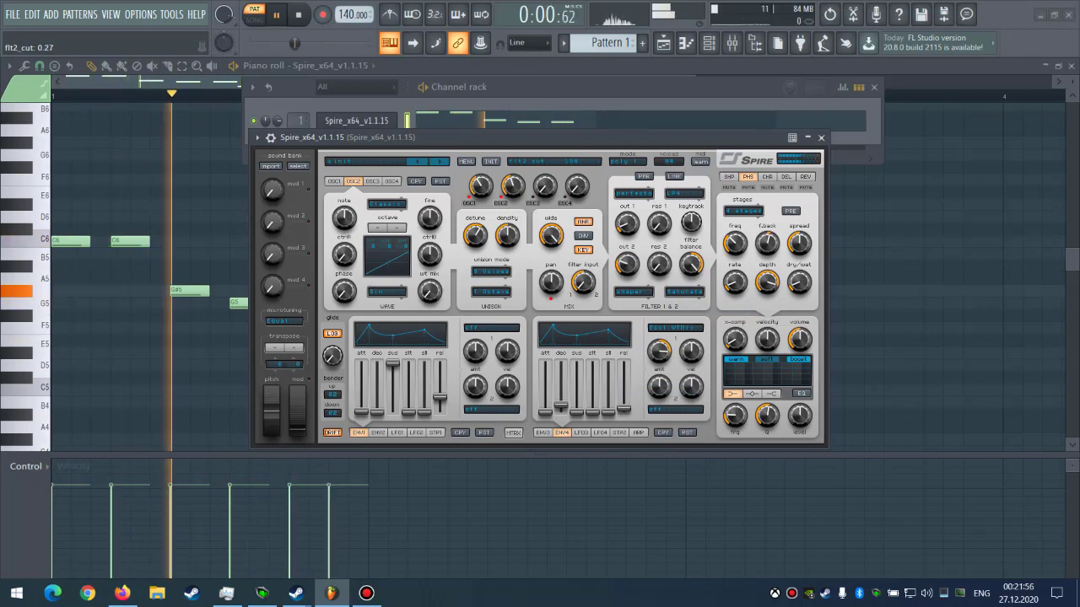
Switch filter 2 to the infecto type with its cutoff at 0.74, and raise filter 1's cutoff
left_click(634, 292)
left_click(647, 349)
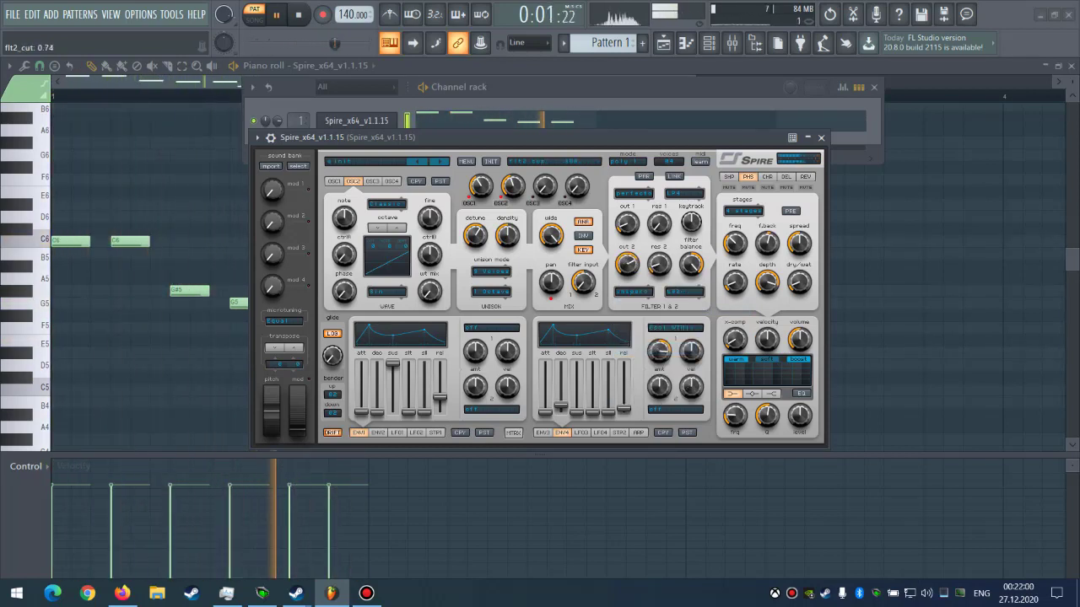
left_click_drag(626, 222, 626, 182)
Set the shaper effect's sample rate to 0.96 and lower filter 1's cutoff, leaving envelope 3 shown
left_click(729, 177)
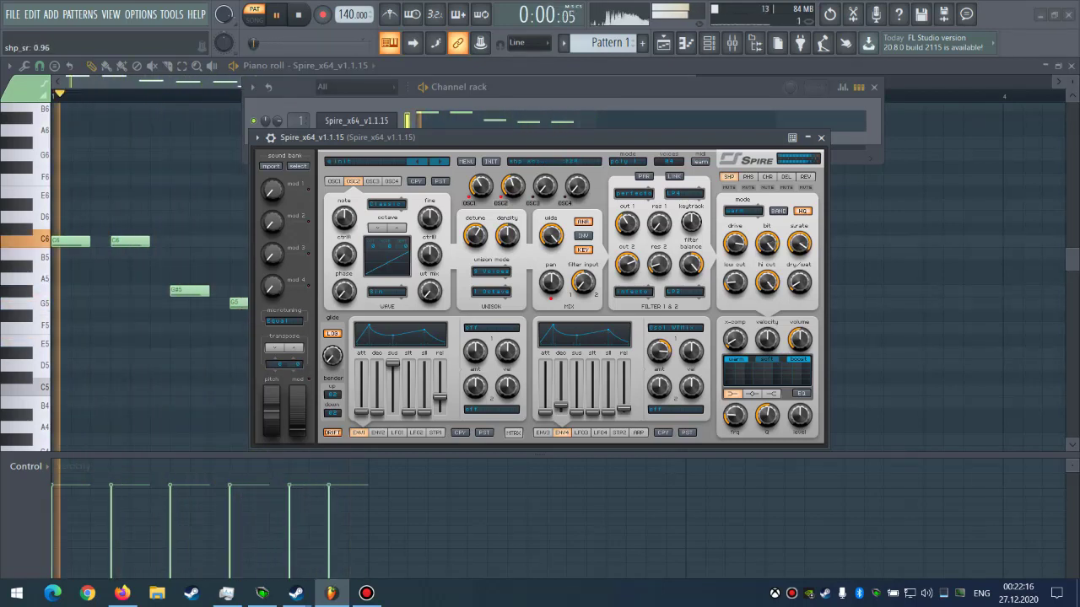
left_click_drag(627, 223, 627, 250)
left_click(542, 432)
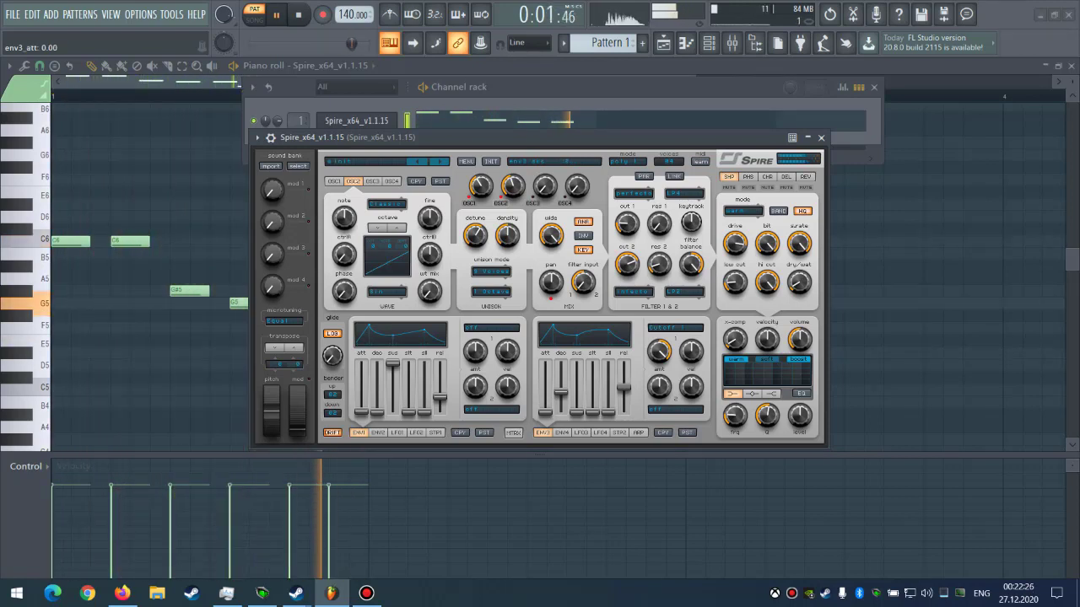
Start Pattern 2 in the piano roll and play back a short trial phrase of G#5, A#5 and D6
left_click(540, 66)
key("space")
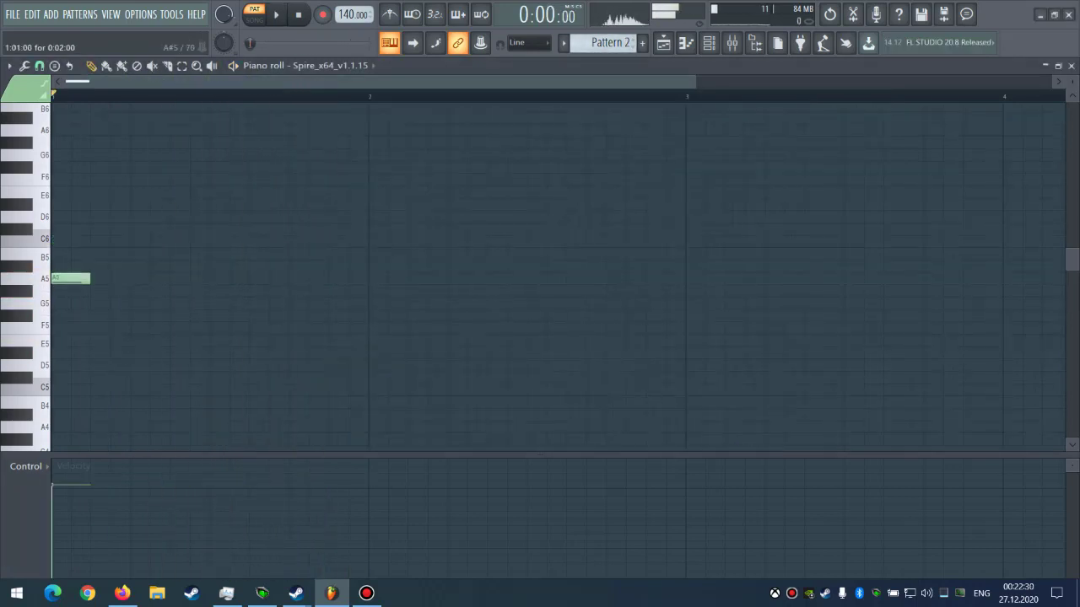
key("space")
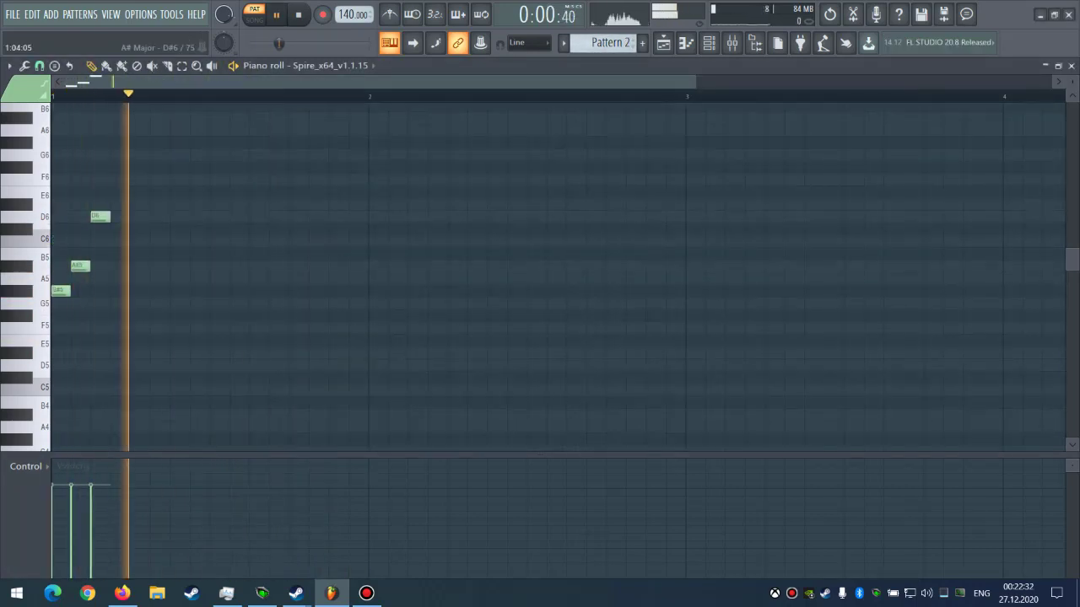
Replace the trial phrase with a rising sixteenth-note line of A#4, C#5, D#5, F#5, G#5 and A#5, and play it
key("space")
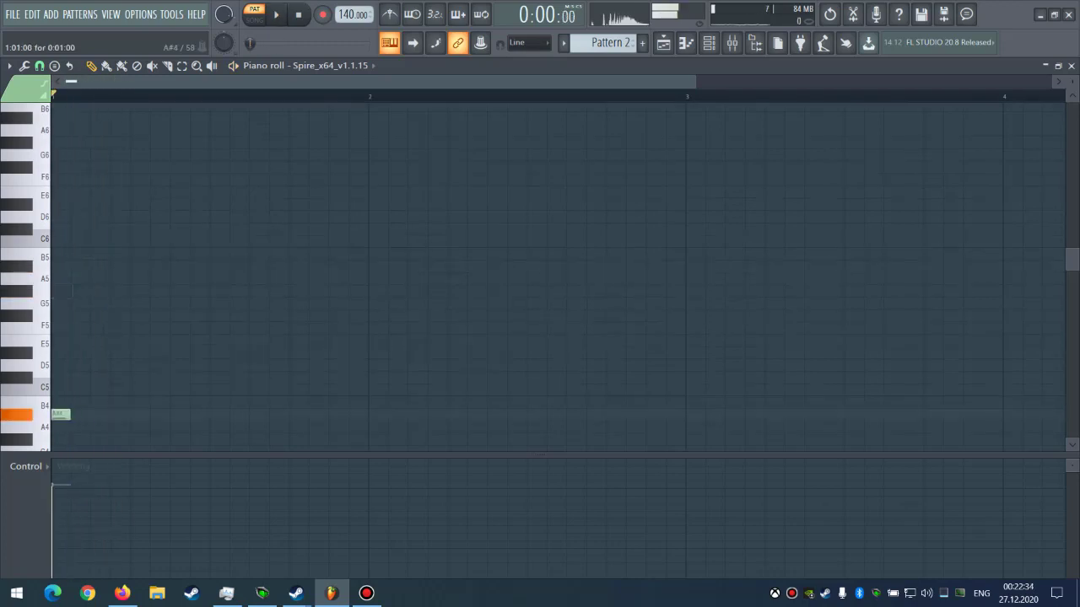
scroll(540, 279, "down", 3)
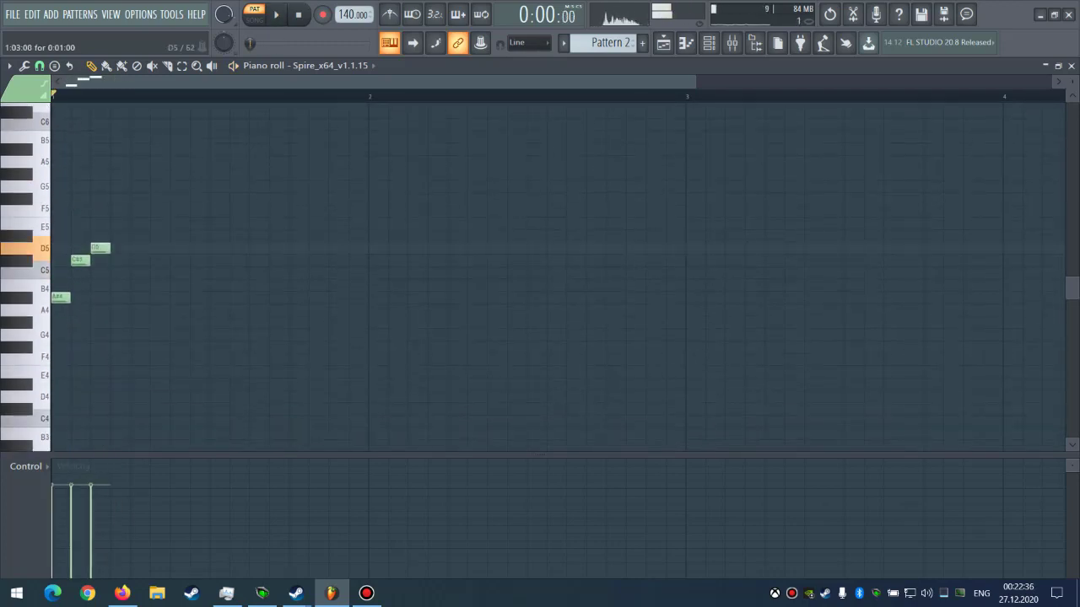
left_click_drag(100, 247, 100, 234)
left_click_drag(140, 199, 121, 199)
left_click(140, 174)
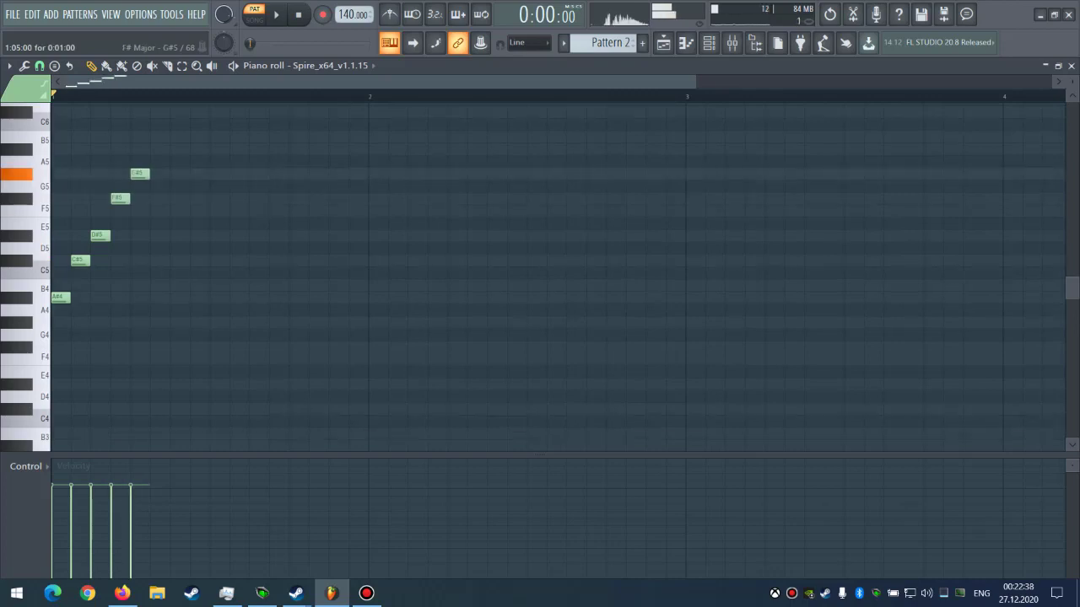
key("space")
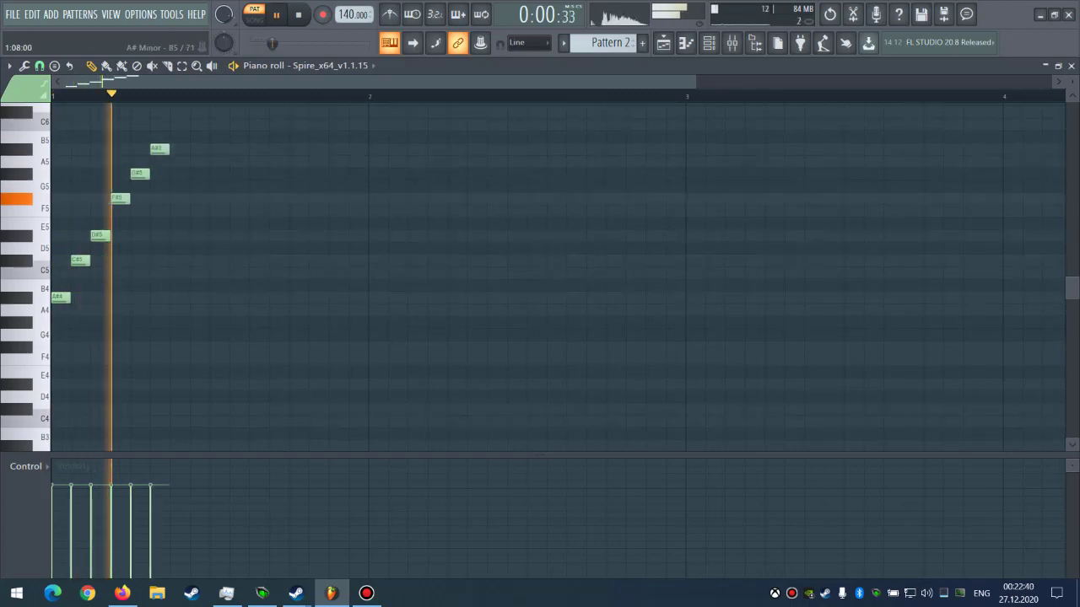
Continue the line with G#5, F#5, D#5, C#5, A#4, G#4, F#4, F4, F#4 and G#4 to fill the bar
key("space")
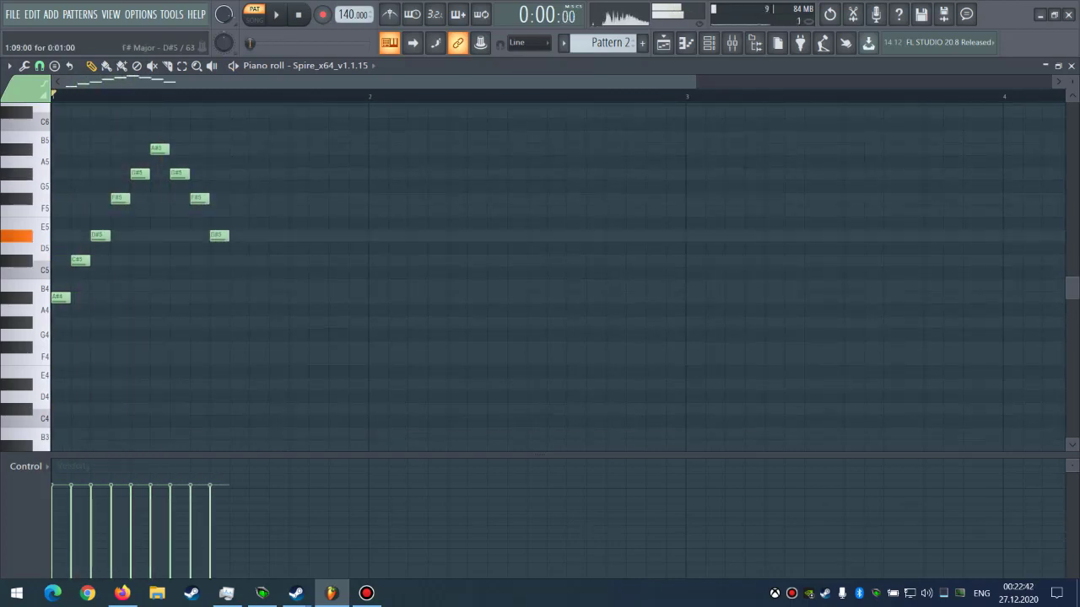
key("space")
left_click(239, 261)
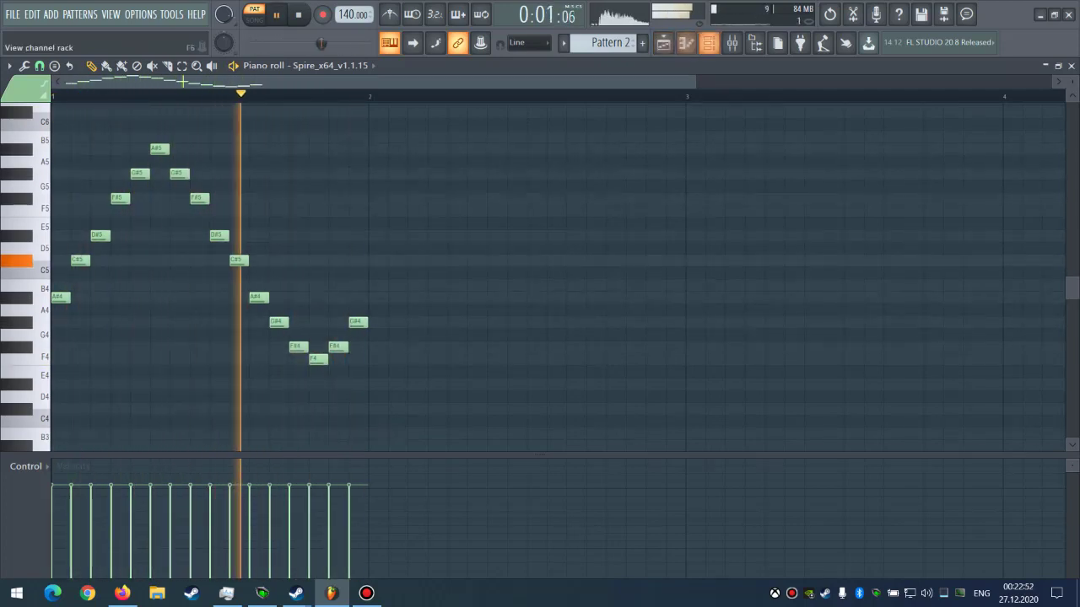
Reopen the Spire editor from the channel rack and set envelope 3's decay to 0.29
key("F6")
left_click(356, 121)
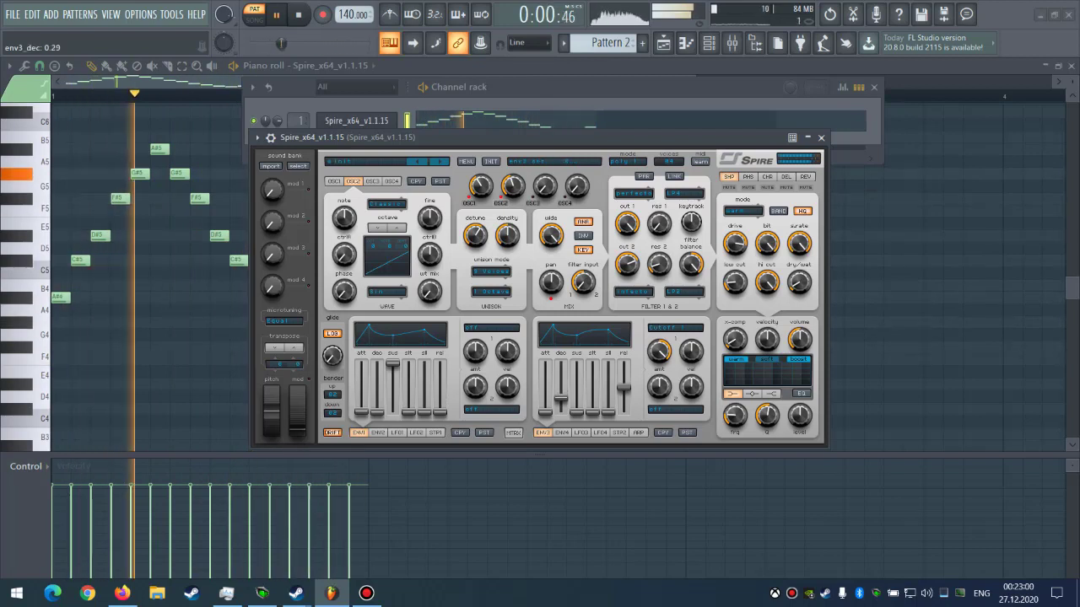
left_click(633, 292)
Set envelope 1's release to 0.25 and decay to 1.00, and lower its sustain to the minimum
left_click(440, 413)
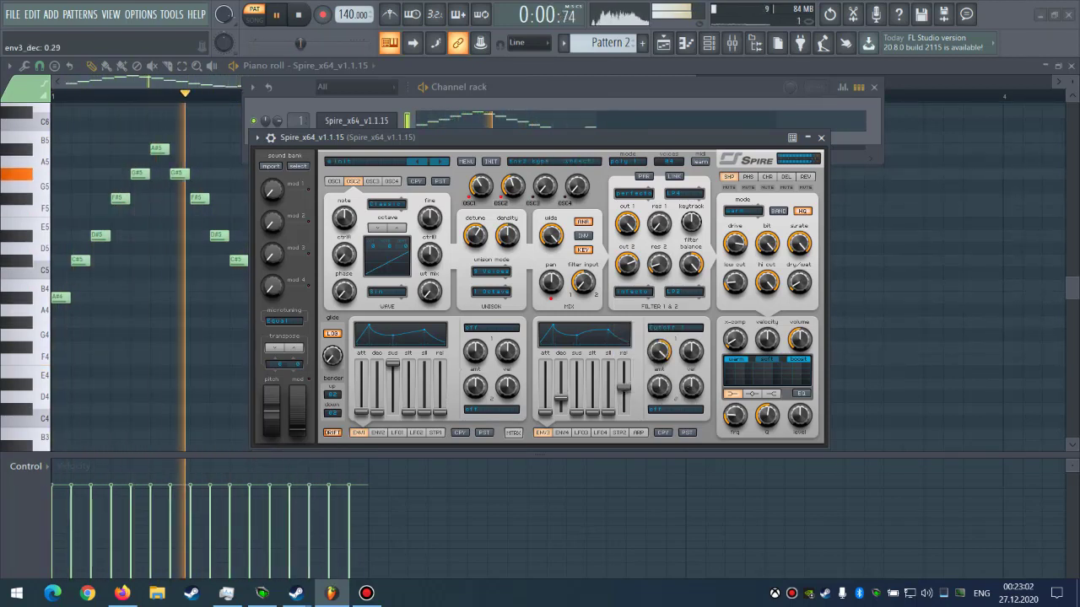
left_click_drag(440, 413, 439, 398)
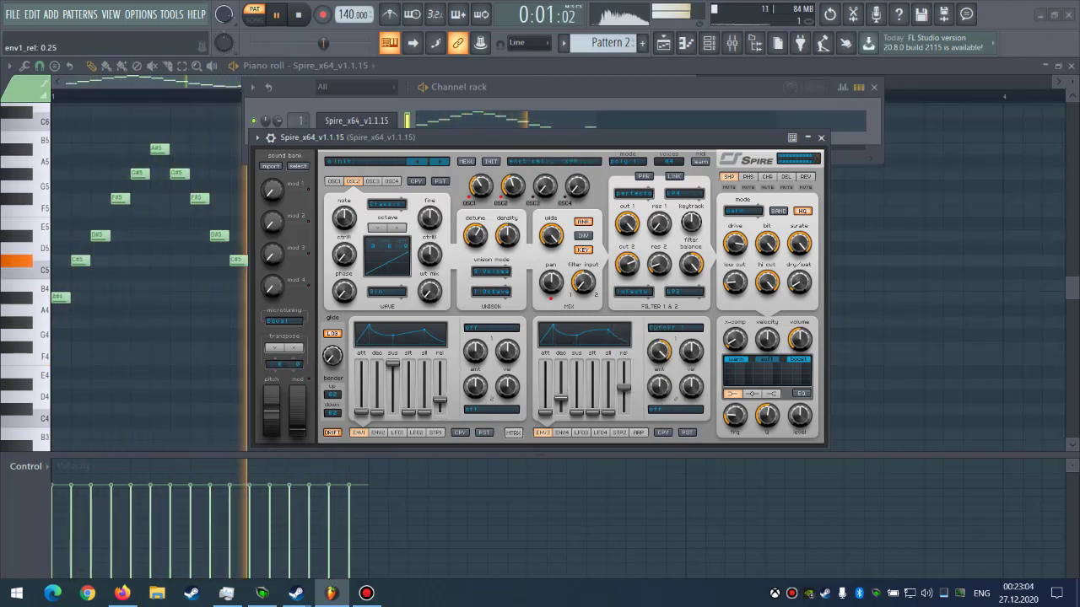
mouse_move(393, 363)
left_mouse_down()
mouse_move(393, 413)
mouse_move(377, 386)
mouse_move(376, 396)
mouse_move(376, 363)
left_mouse_up()
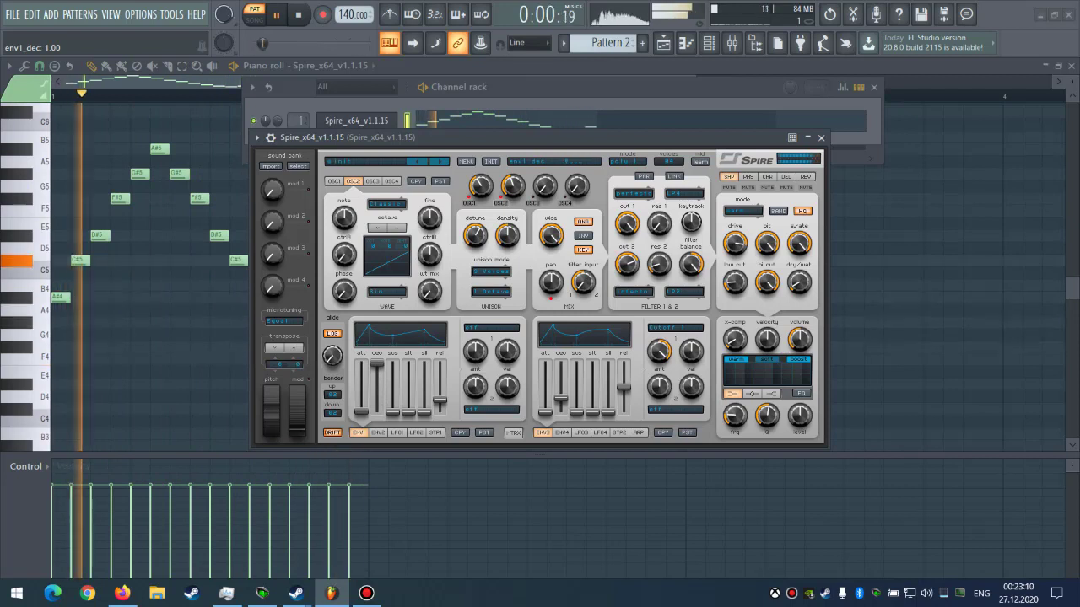
Adjust the glide amount with logarithmic glide on, and set filter 1's cutoff to 0.39
left_click(332, 333)
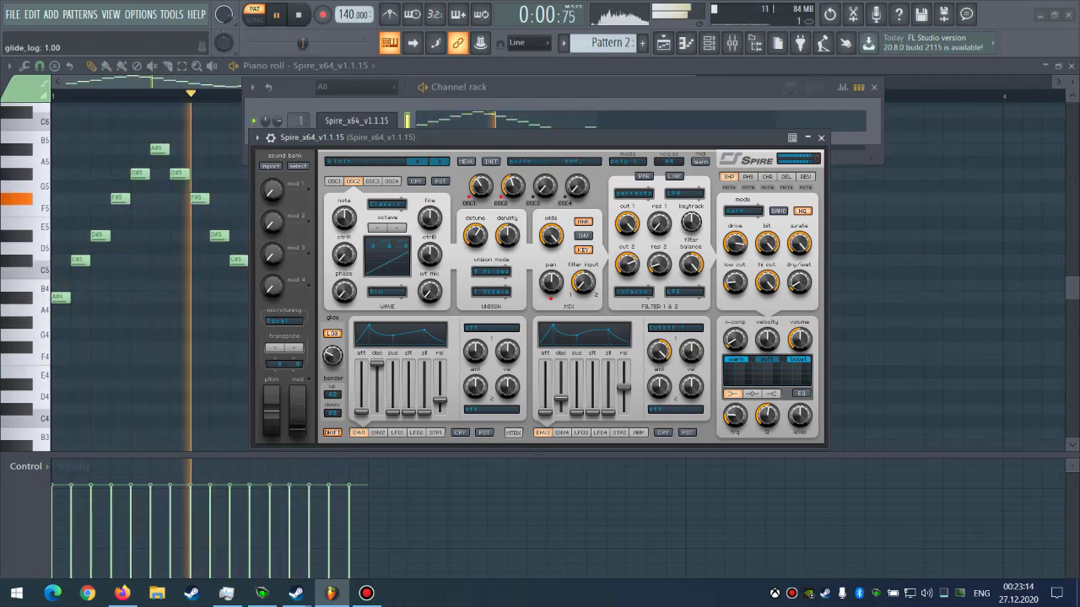
left_click_drag(332, 355, 333, 385)
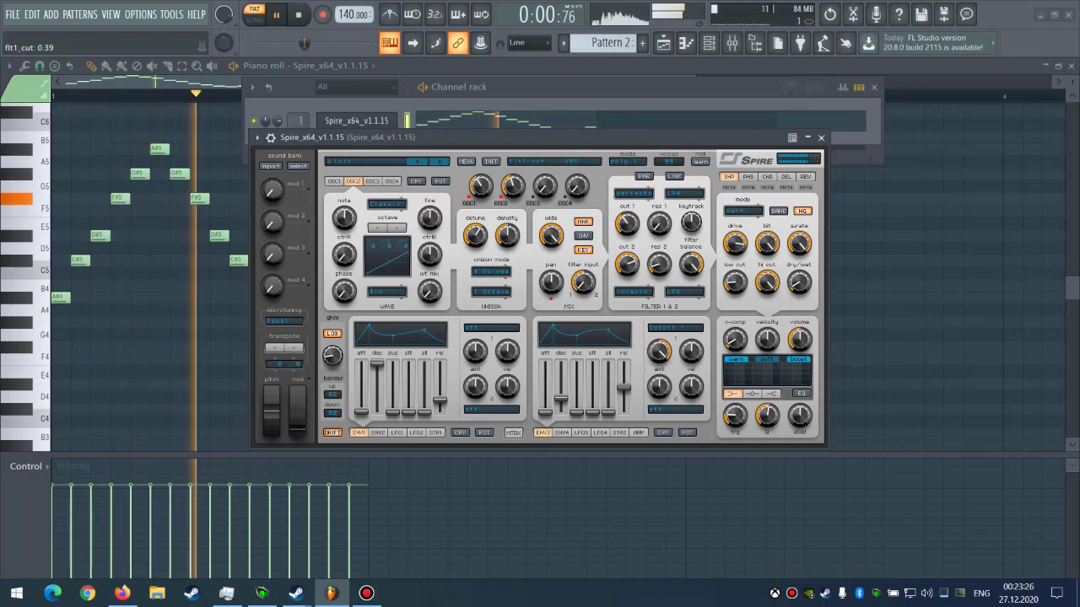
Return to the piano roll, check the mixer briefly, and play Pattern 2 again from the start
left_click(718, 120)
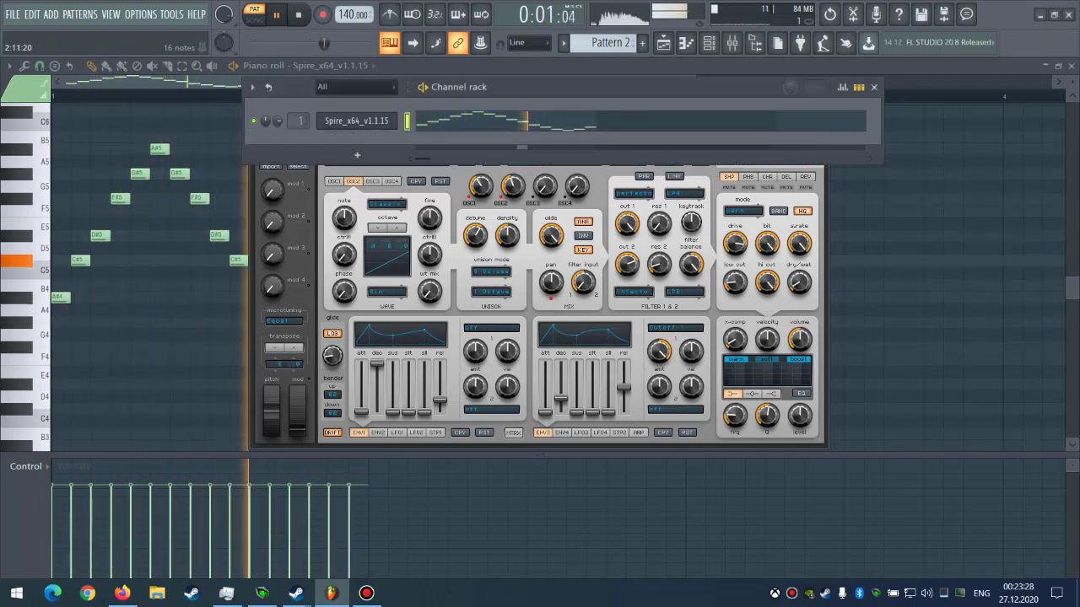
left_click(718, 120)
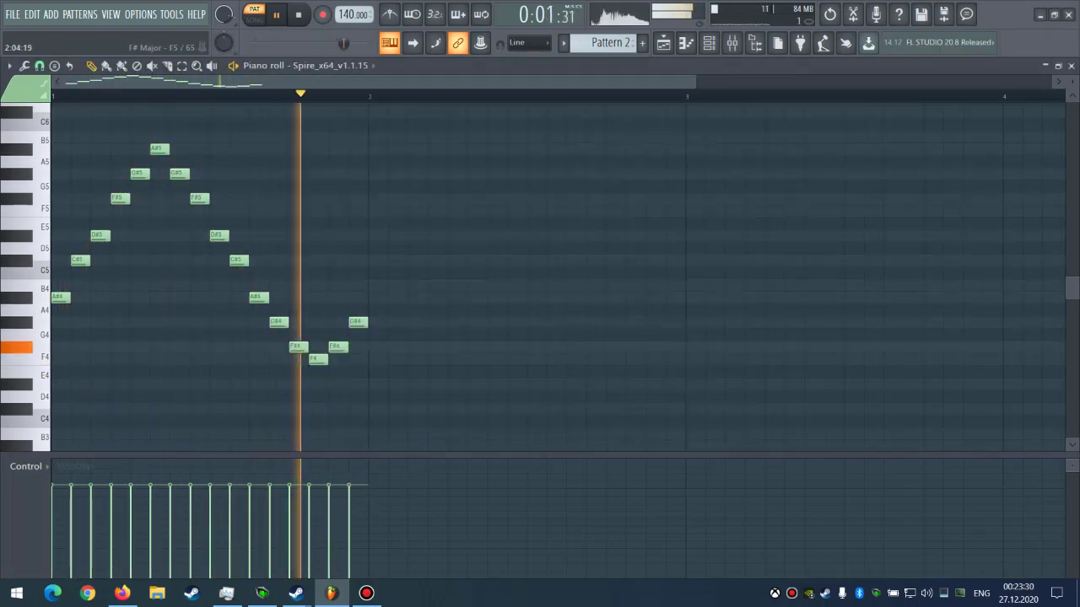
key("F9")
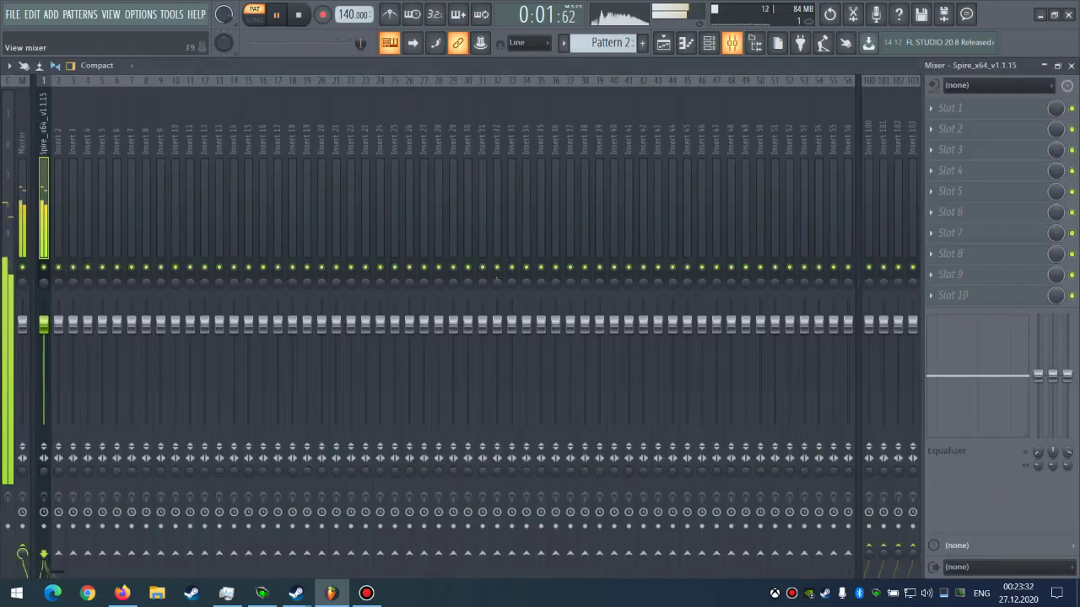
key("F7")
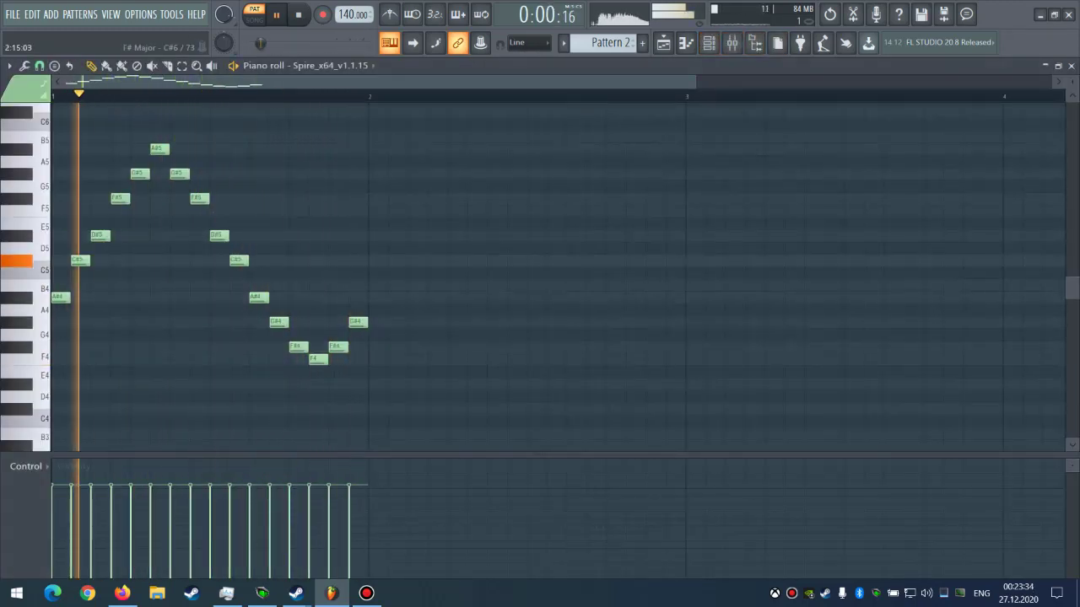
key("space")
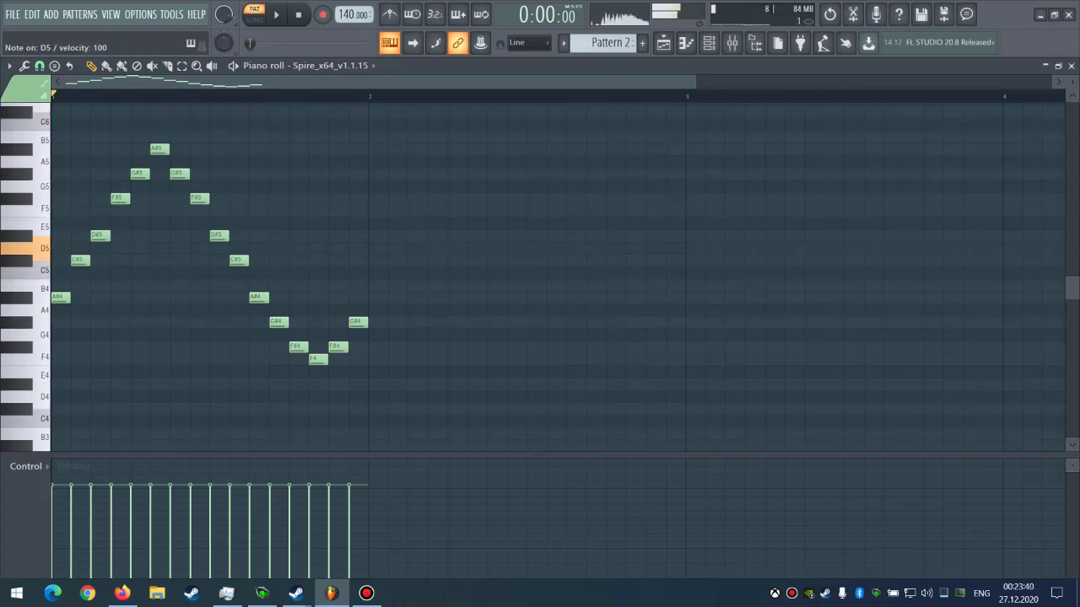
key("space")
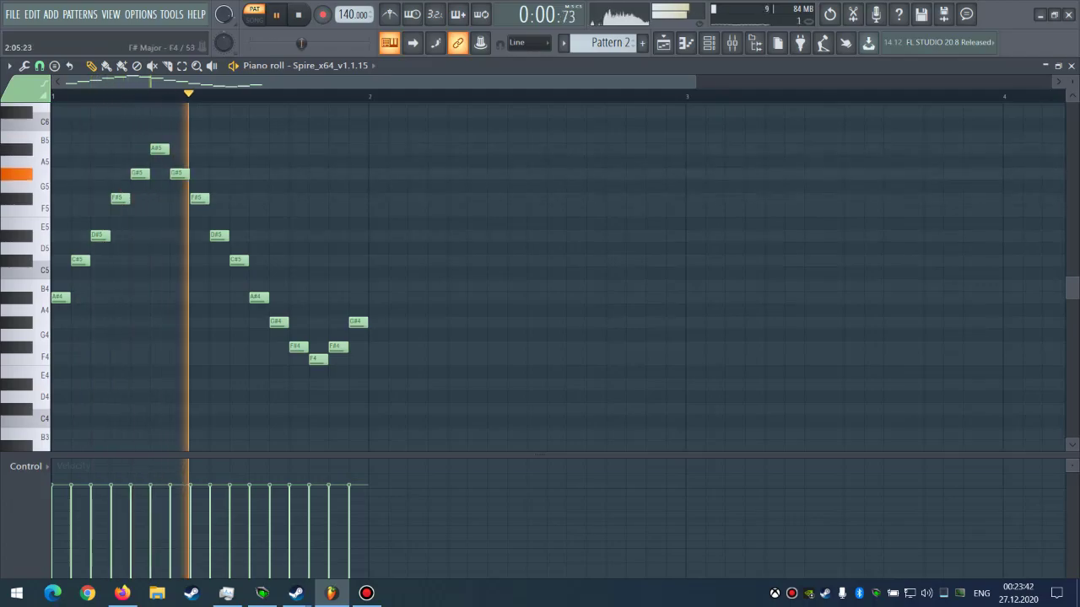